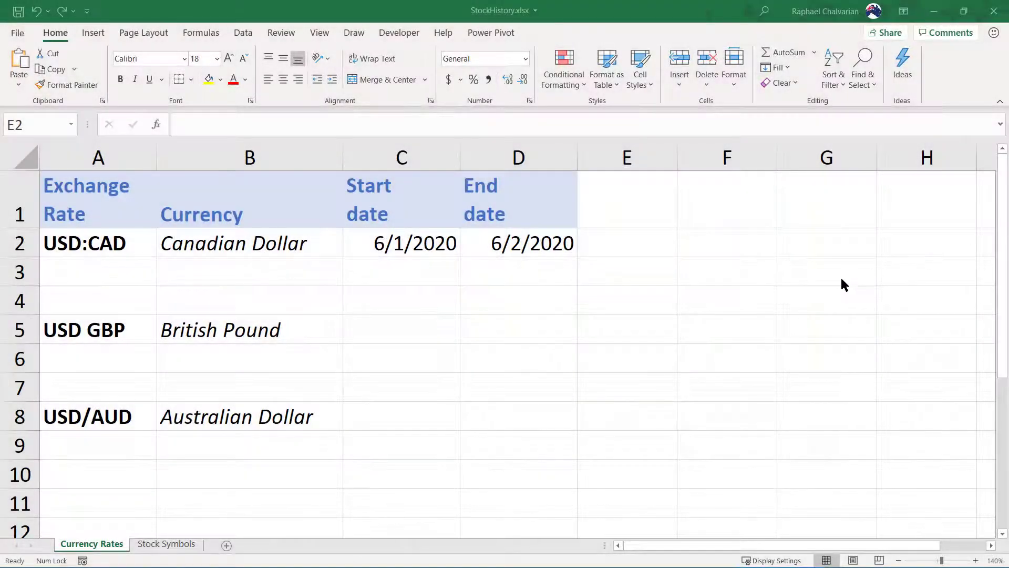
Start a STOCKHISTORY formula in cell E2 that uses the currency pair in A2 as the stock argument
{"action": "left_click", "coordinate": [645, 245]}
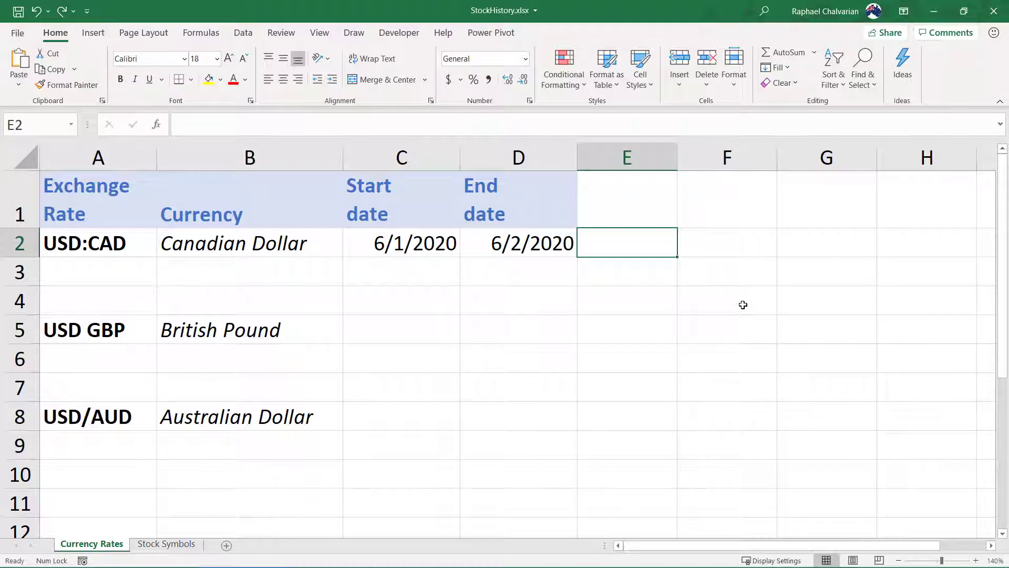
{"action": "type", "text": "=stoc"}
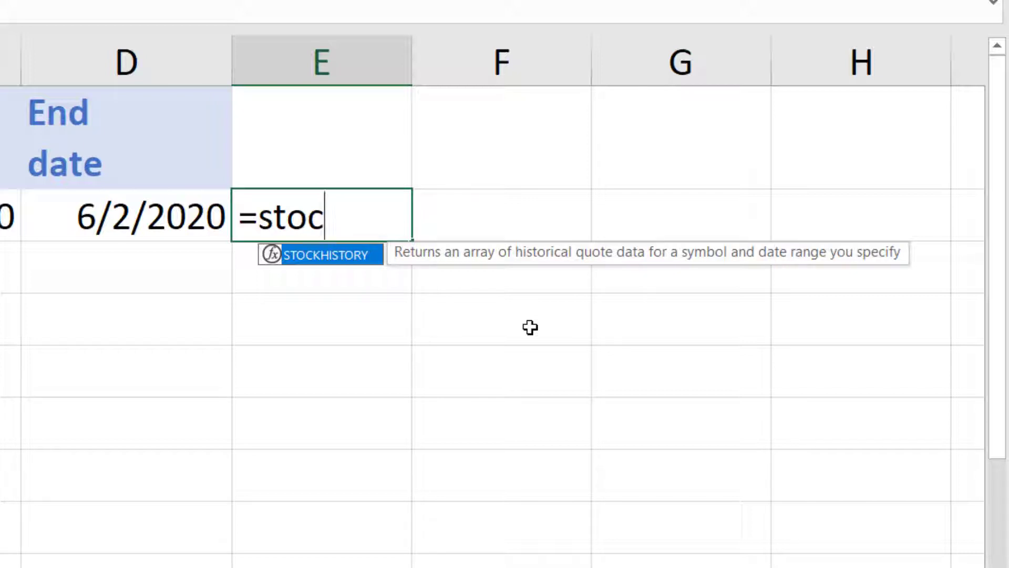
{"action": "key", "text": "Tab"}
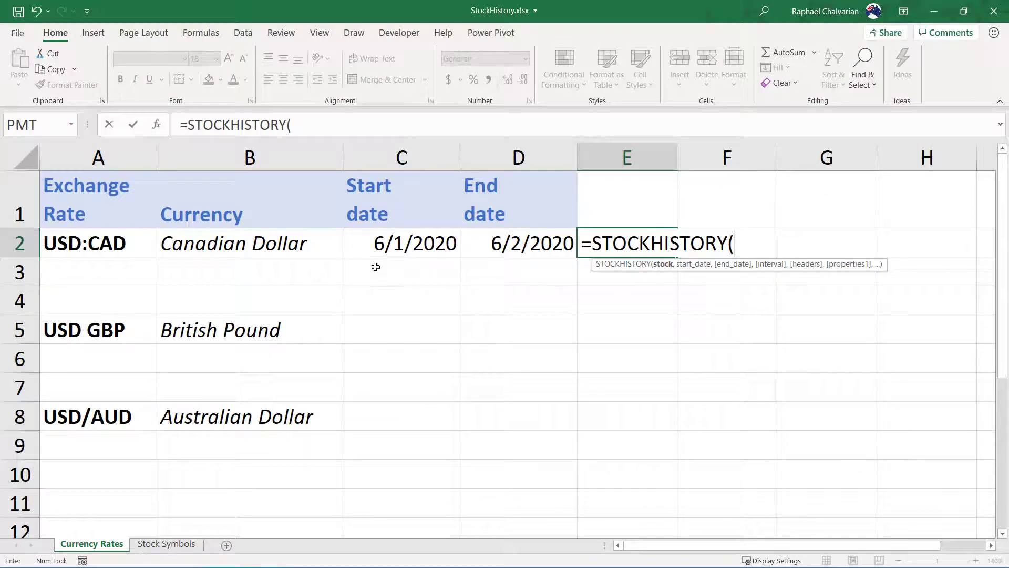
{"action": "left_click", "coordinate": [140, 246]}
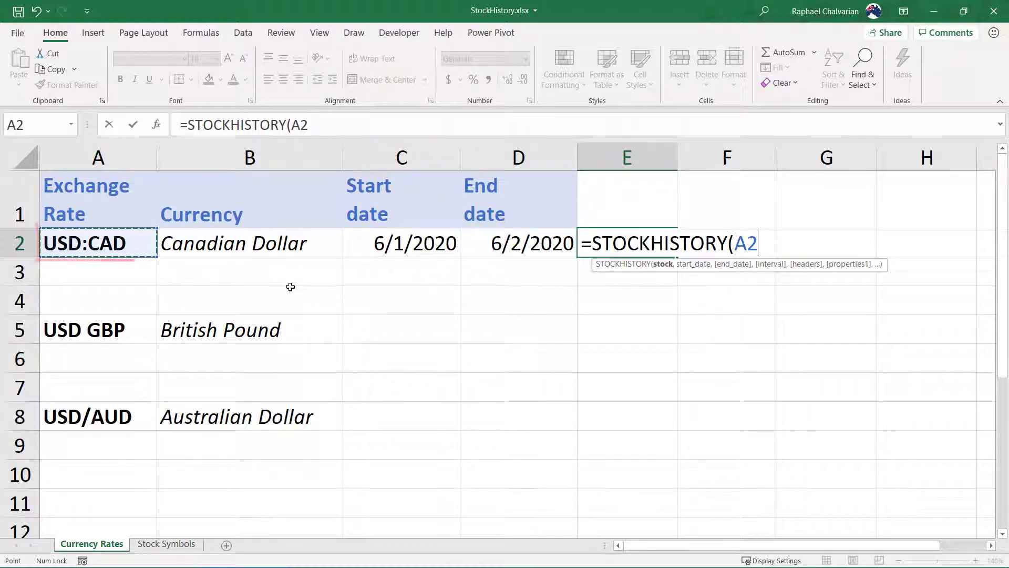
{"action": "type", "text": ","}
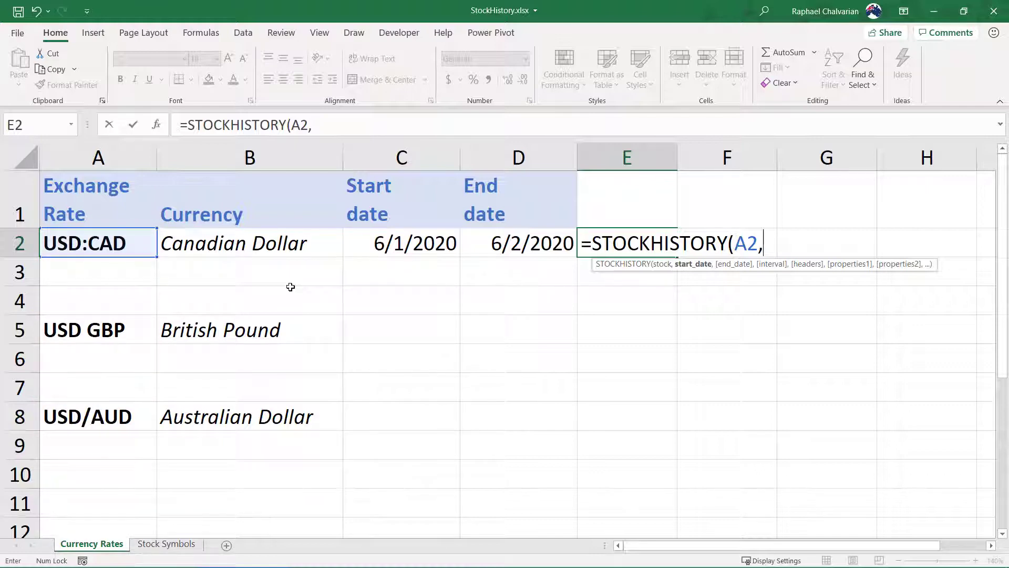
{"action": "type", "text": "\"6/1/2020\""}
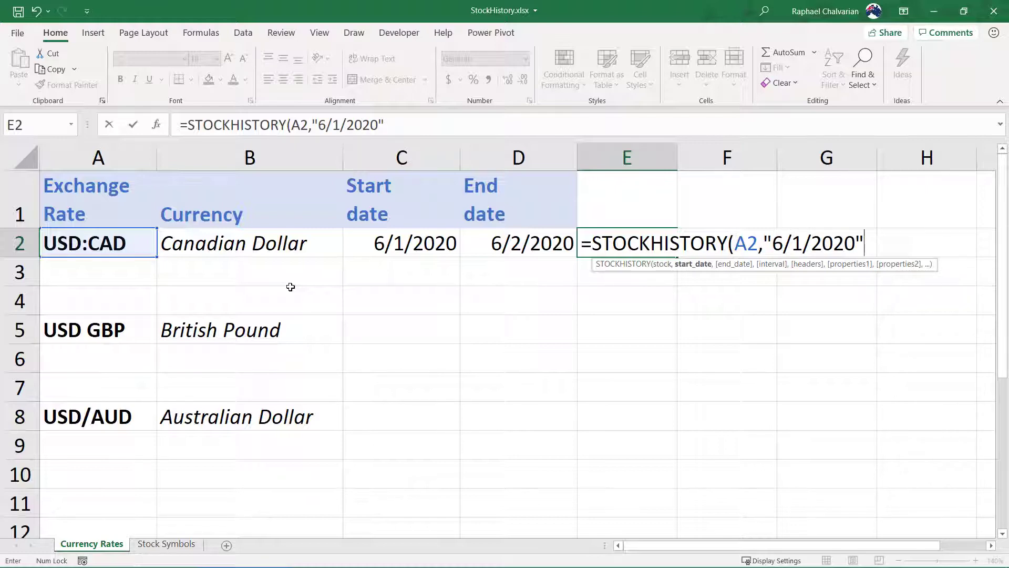
{"action": "key", "text": "BackSpace"}
{"action": "key", "text": "BackSpace"}
{"action": "key", "text": "BackSpace"}
{"action": "key", "text": "BackSpace"}
{"action": "key", "text": "BackSpace"}
{"action": "key", "text": "BackSpace"}
{"action": "key", "text": "BackSpace"}
{"action": "key", "text": "BackSpace"}
{"action": "key", "text": "BackSpace"}
{"action": "key", "text": "BackSpace"}
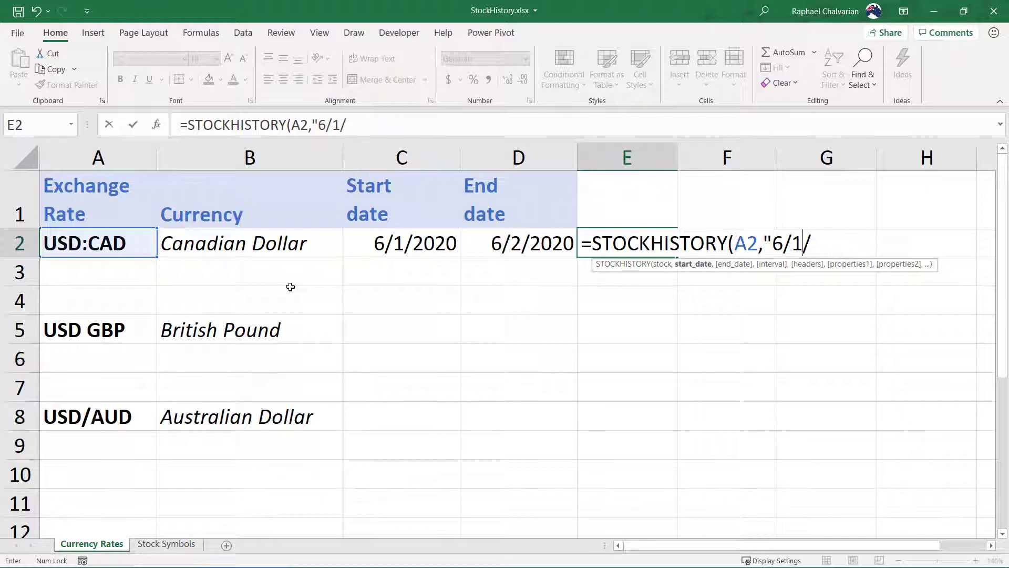
{"action": "type", "text": "dat"}
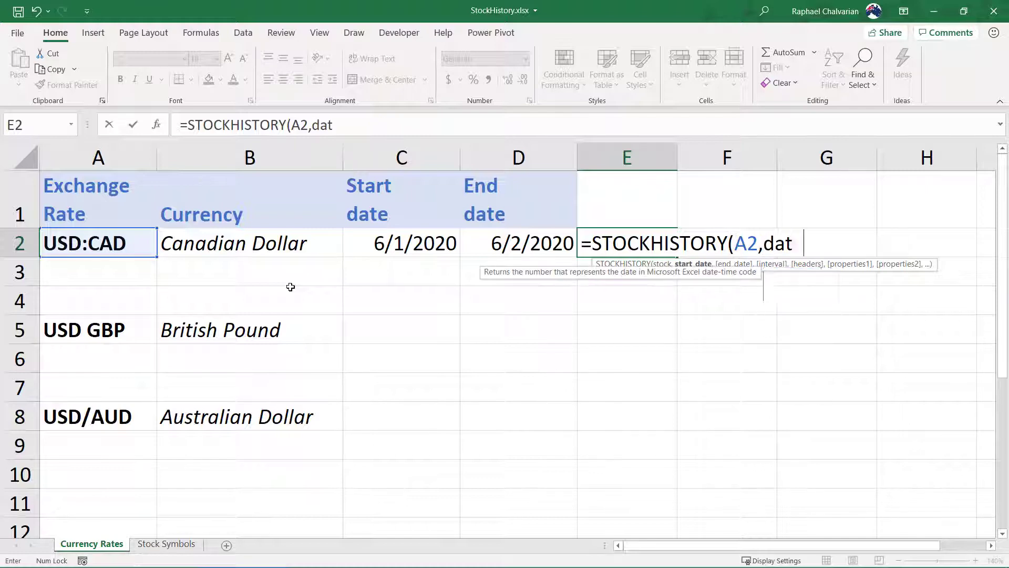
{"action": "key", "text": "Tab"}
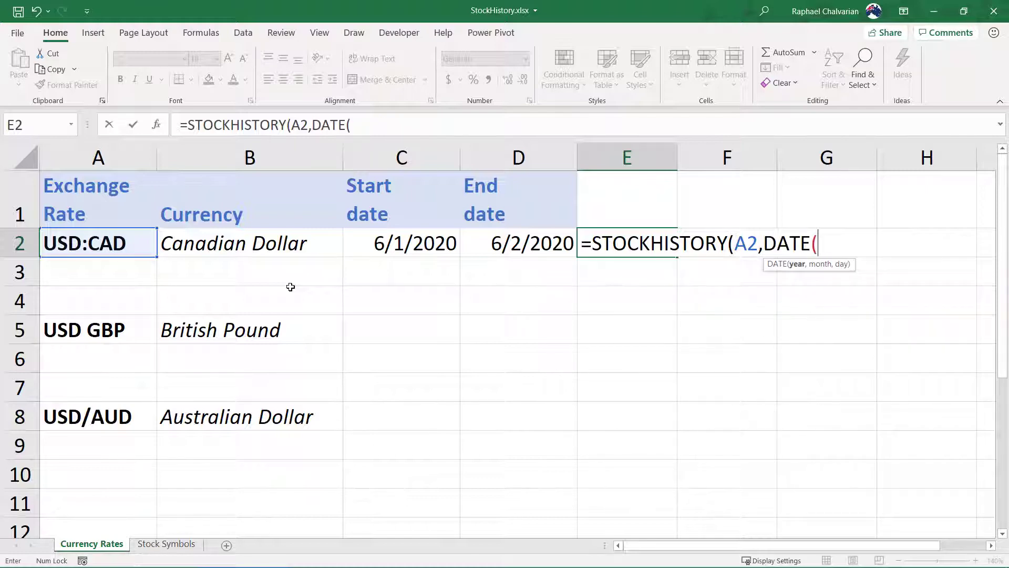
{"action": "type", "text": "2020"}
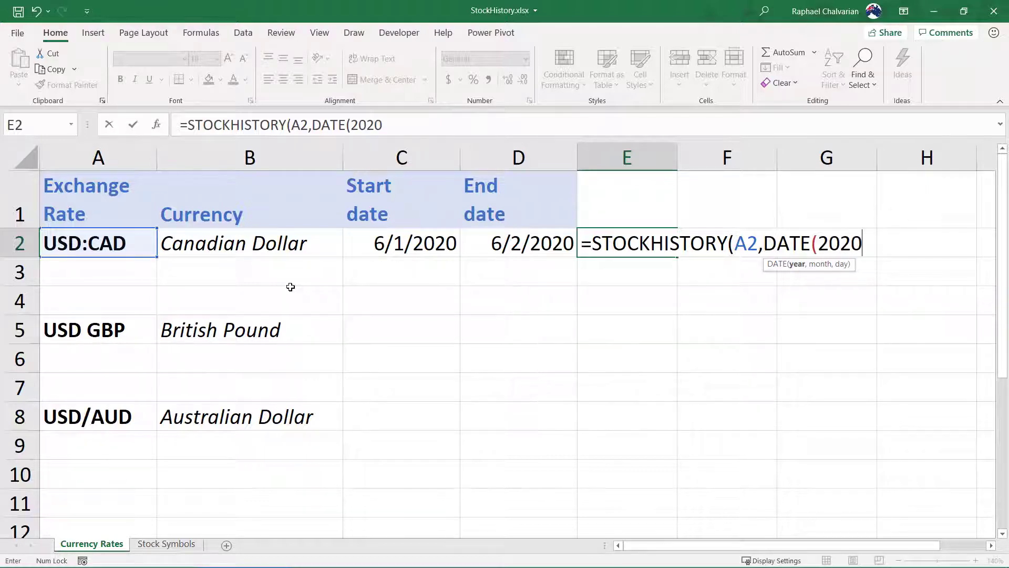
{"action": "type", "text": ",6,"}
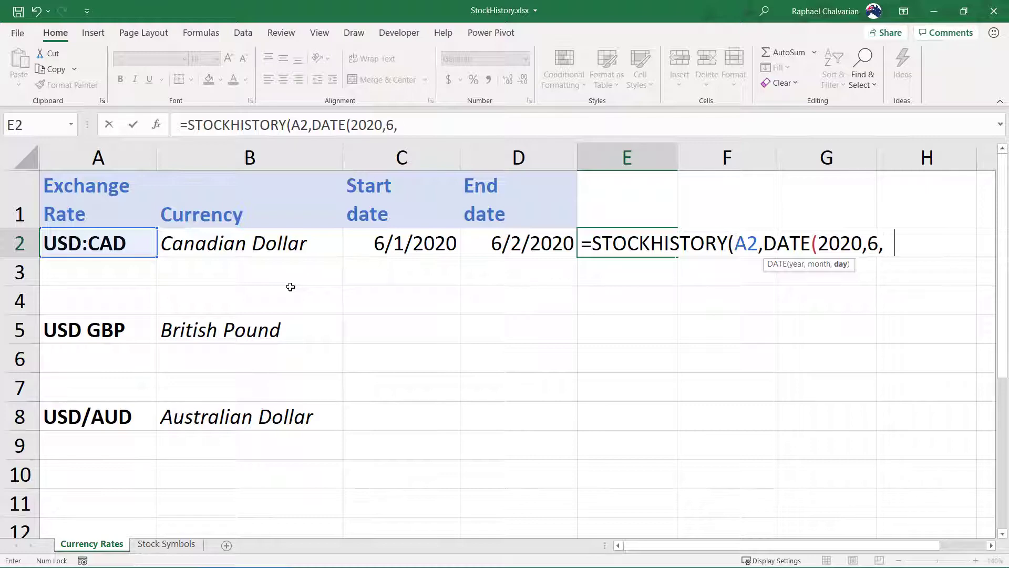
{"action": "type", "text": "1"}
{"action": "key", "text": "BackSpace"}
{"action": "key", "text": "BackSpace"}
{"action": "key", "text": "BackSpace"}
{"action": "key", "text": "BackSpace"}
{"action": "key", "text": "BackSpace"}
{"action": "key", "text": "BackSpace"}
{"action": "key", "text": "BackSpace"}
{"action": "key", "text": "BackSpace"}
{"action": "key", "text": "BackSpace"}
{"action": "key", "text": "BackSpace"}
{"action": "key", "text": "BackSpace"}
{"action": "key", "text": "BackSpace"}
{"action": "key", "text": "BackSpace"}
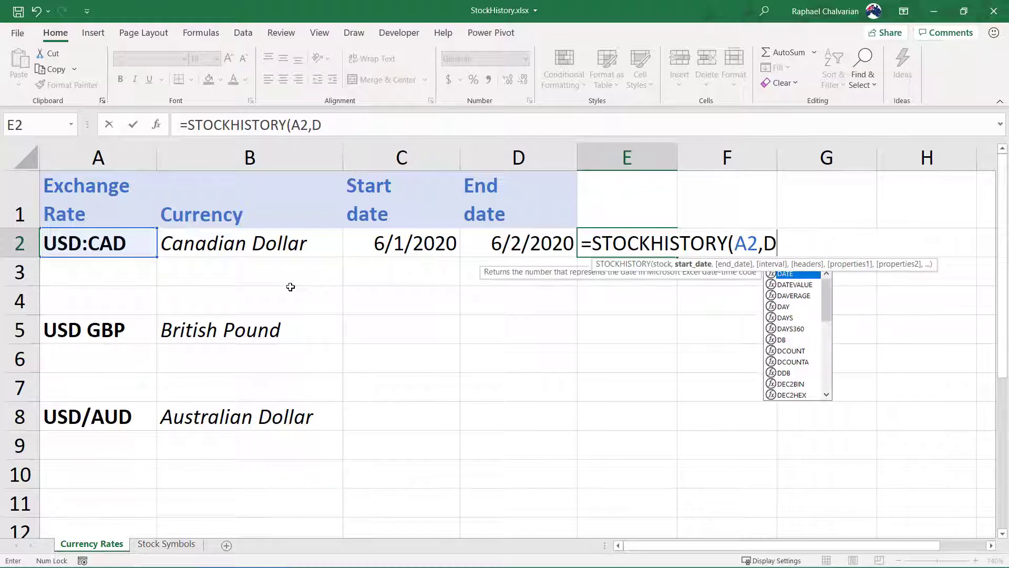
Use C2 as the start date and complete the E2 formula as =STOCKHISTORY(A2,C2)
{"action": "left_click", "coordinate": [357, 246]}
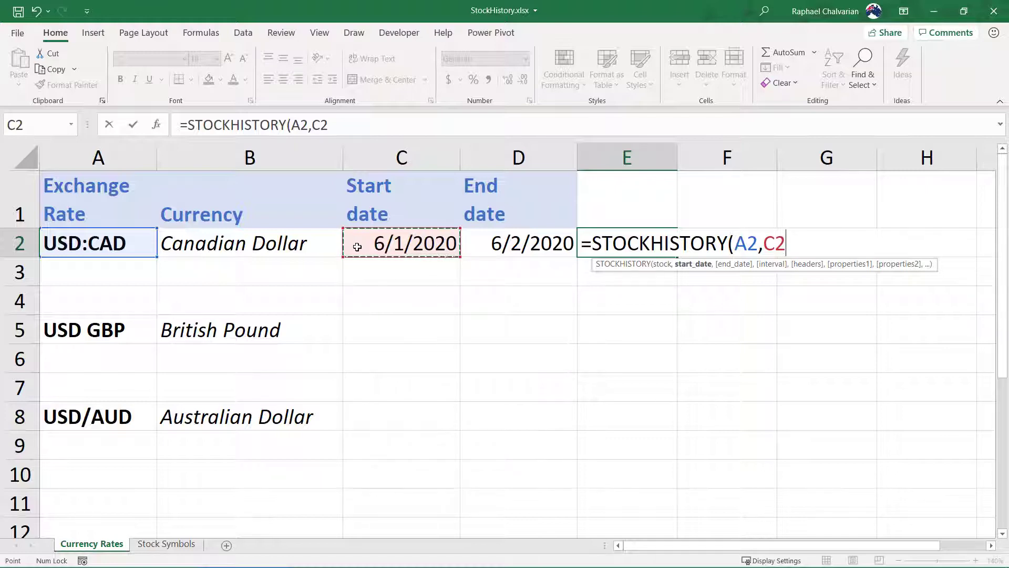
{"action": "key", "text": "ctrl+Return"}
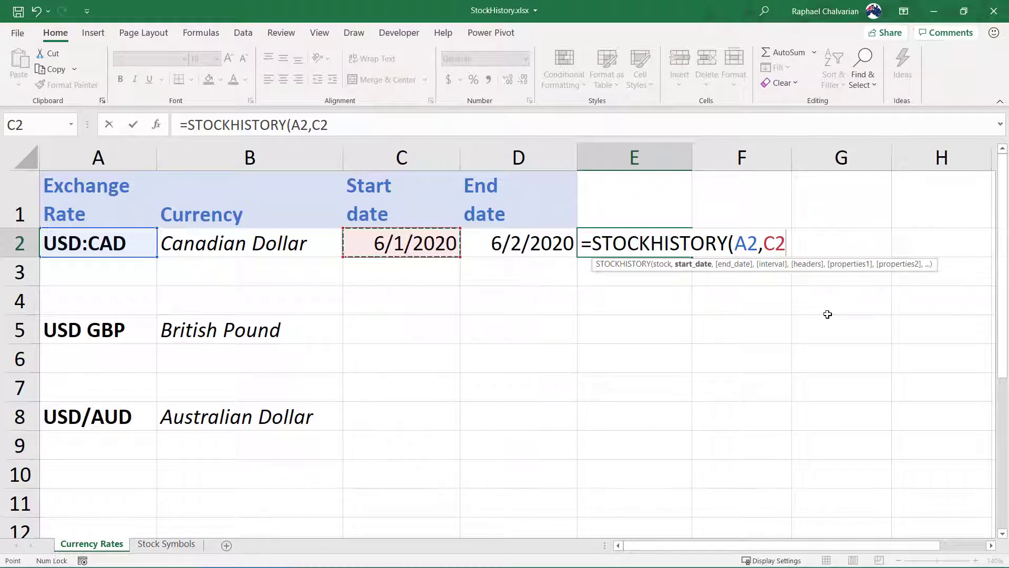
{"action": "type", "text": ")"}
{"action": "key", "text": "ctrl+Return"}
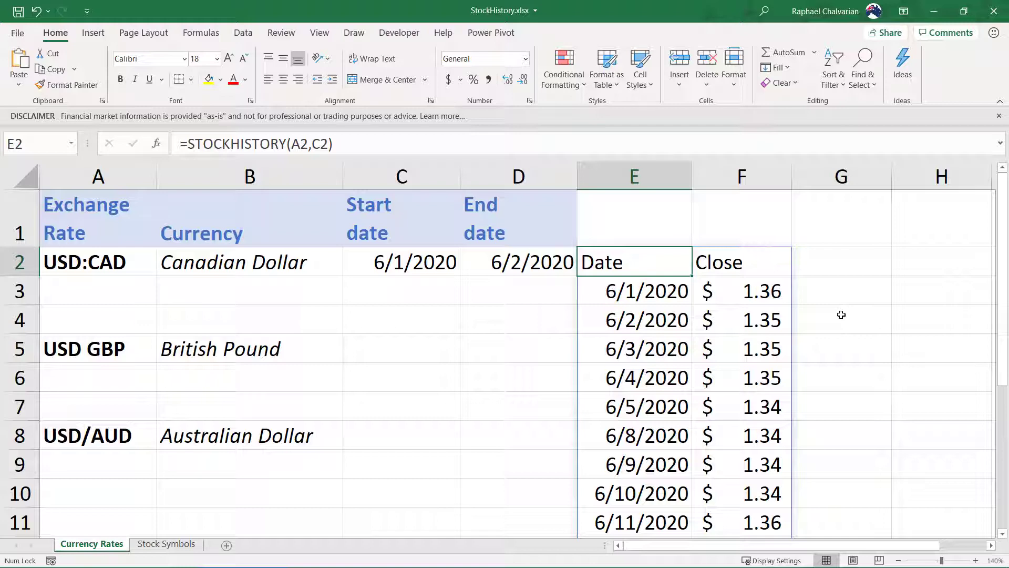
Replace the formula in E2 with =STOCKHISTORY(A2,C2,D2) so the Canadian Dollar history has an end date
{"action": "key", "text": "Delete"}
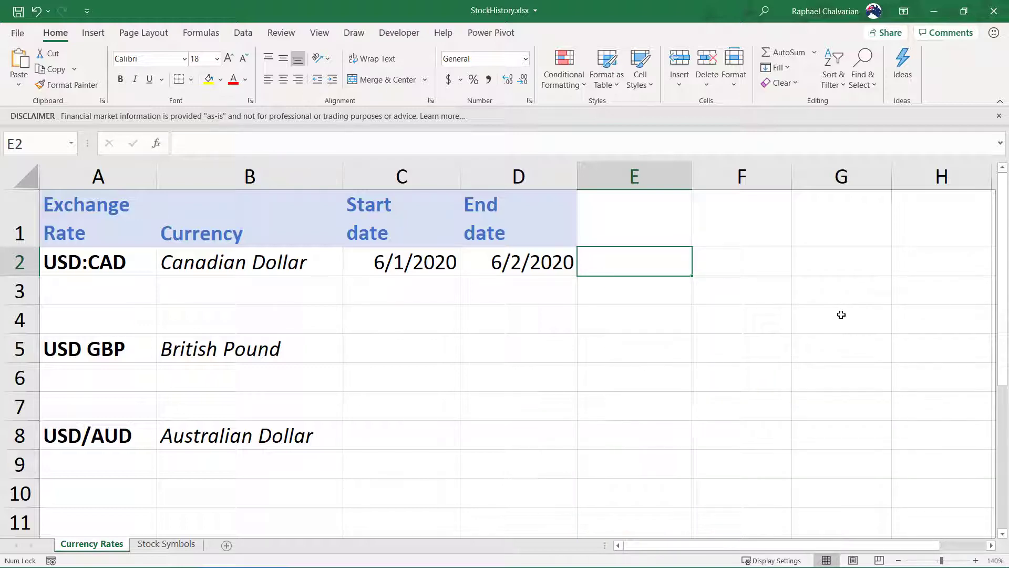
{"action": "type", "text": "=stock"}
{"action": "key", "text": "Tab"}
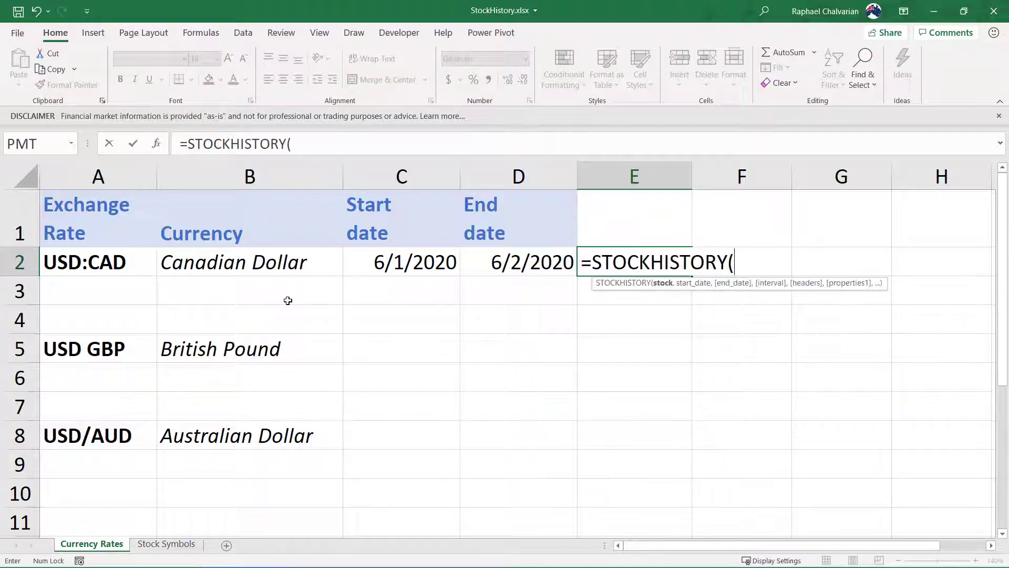
{"action": "left_click", "coordinate": [140, 261]}
{"action": "type", "text": ","}
{"action": "left_click", "coordinate": [414, 266]}
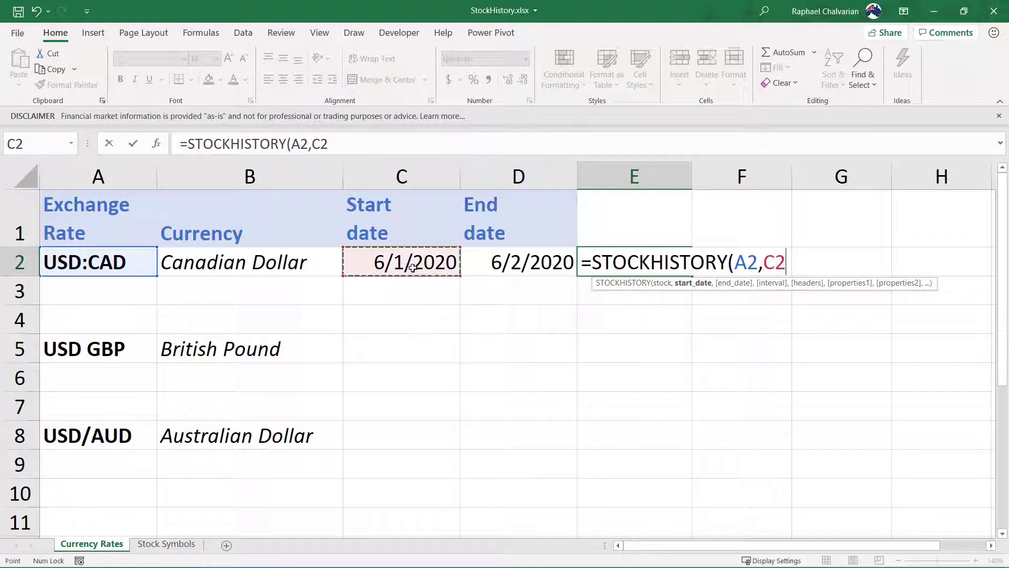
{"action": "type", "text": ","}
{"action": "left_click", "coordinate": [520, 263]}
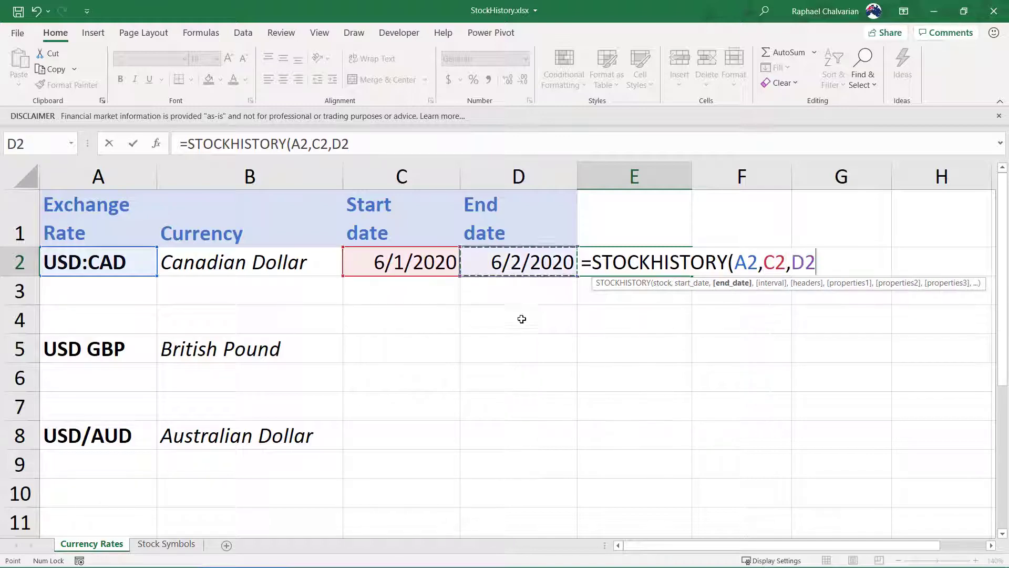
{"action": "key", "text": "ctrl+Return"}
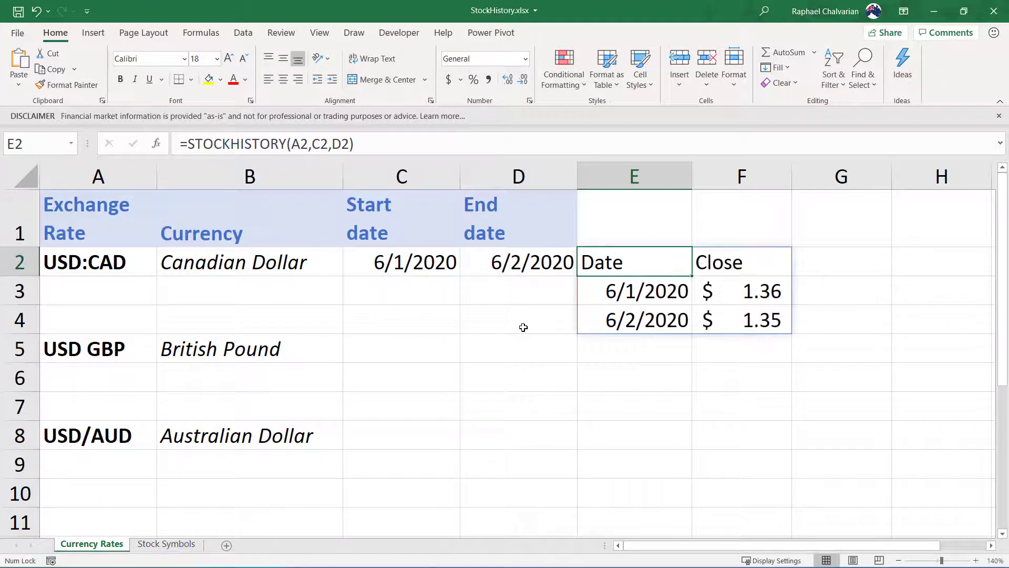
Enter =STOCKHISTORY(A5,C2,D2) in cell E5 to retrieve the British Pound rates for the same dates
{"action": "left_click", "coordinate": [615, 356]}
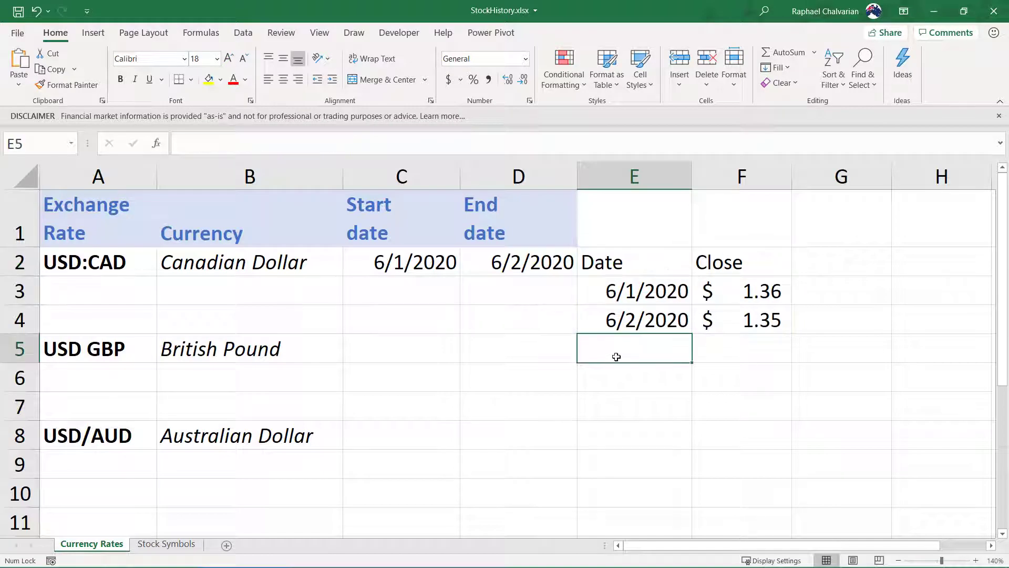
{"action": "type", "text": "=stoc"}
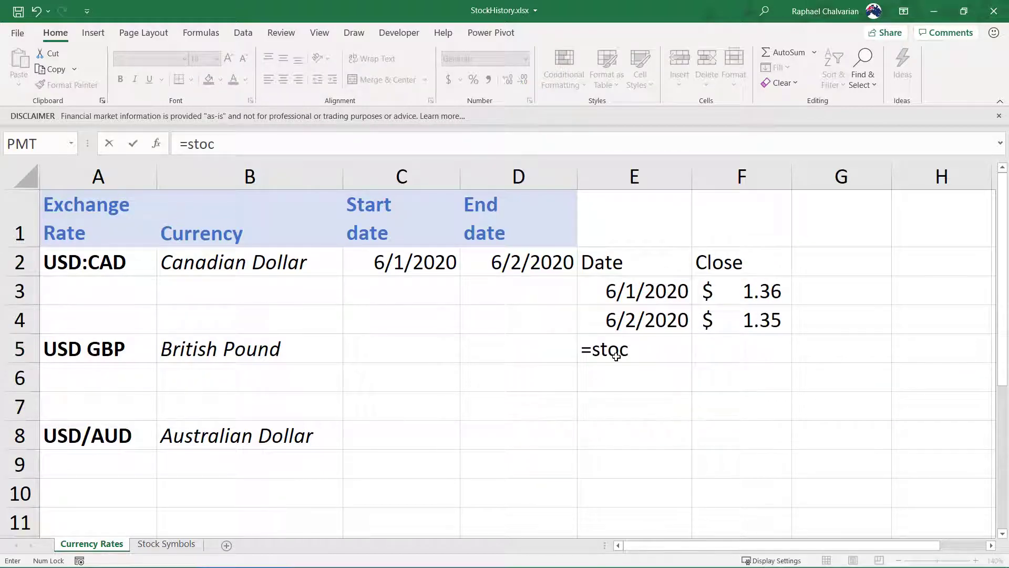
{"action": "key", "text": "Tab"}
{"action": "left_click", "coordinate": [137, 351]}
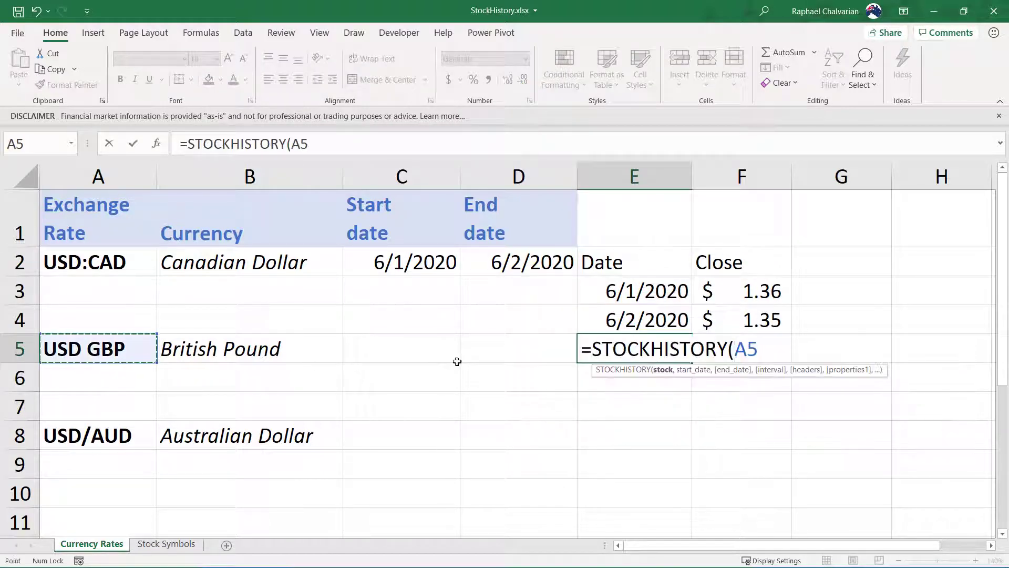
{"action": "type", "text": ","}
{"action": "left_click", "coordinate": [434, 269]}
{"action": "type", "text": ","}
{"action": "left_click", "coordinate": [497, 264]}
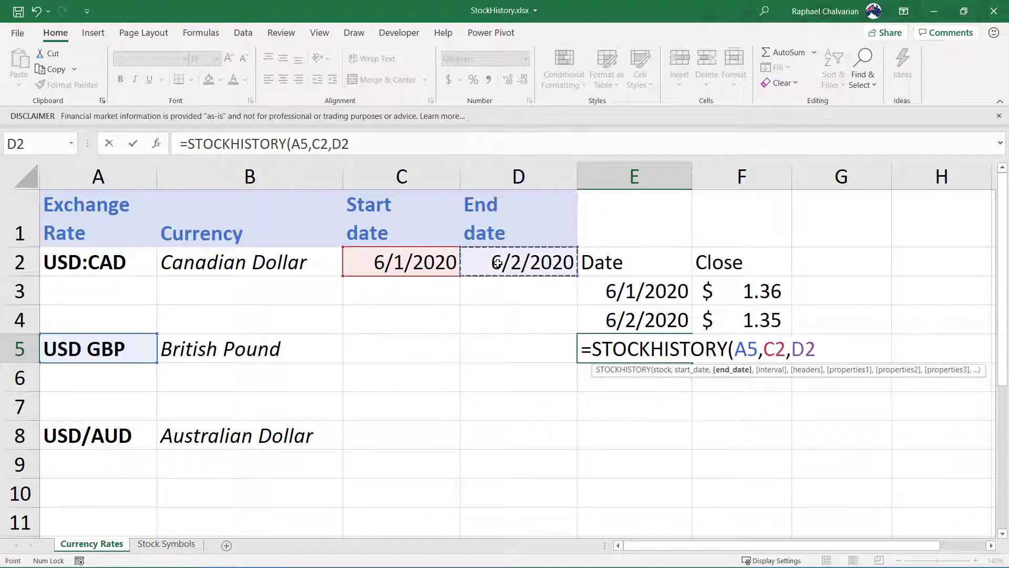
{"action": "key", "text": "ctrl+Return"}
Enter =STOCKHISTORY(A8,C2,D2) in cell E8 to retrieve the Australian Dollar rates for the same dates
{"action": "left_click", "coordinate": [588, 439]}
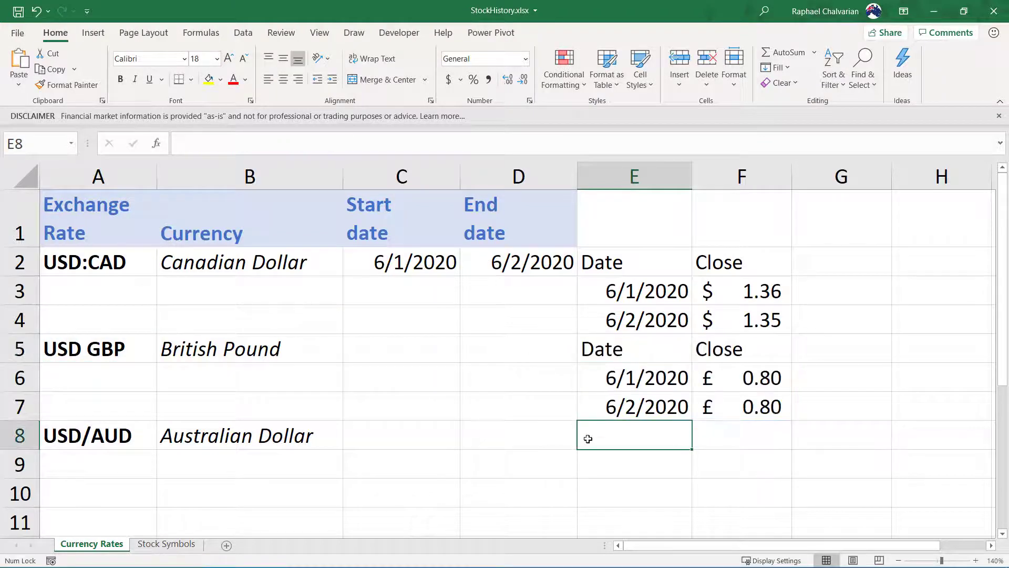
{"action": "type", "text": "=sto"}
{"action": "key", "text": "Tab"}
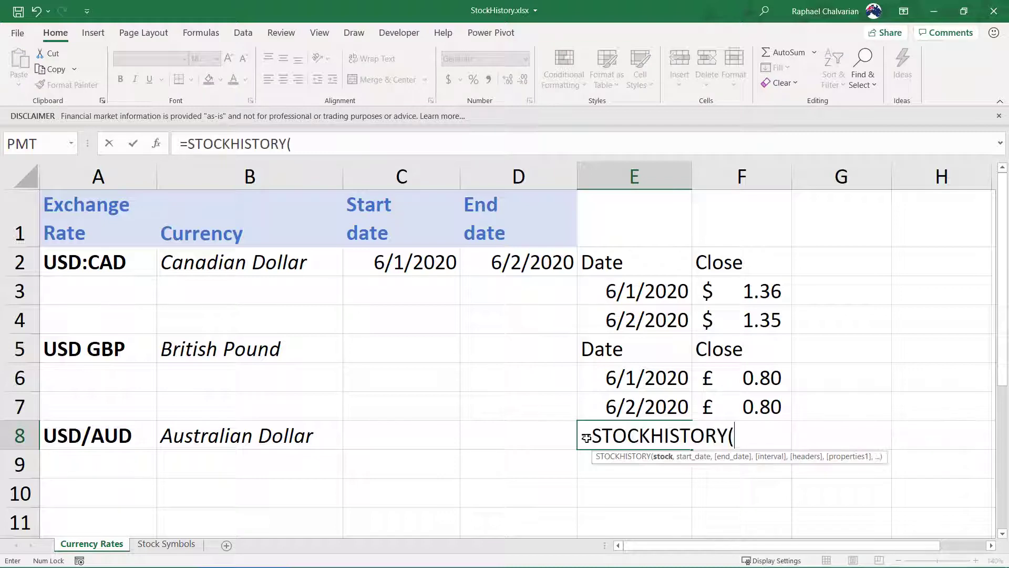
{"action": "left_click", "coordinate": [147, 444]}
{"action": "type", "text": ","}
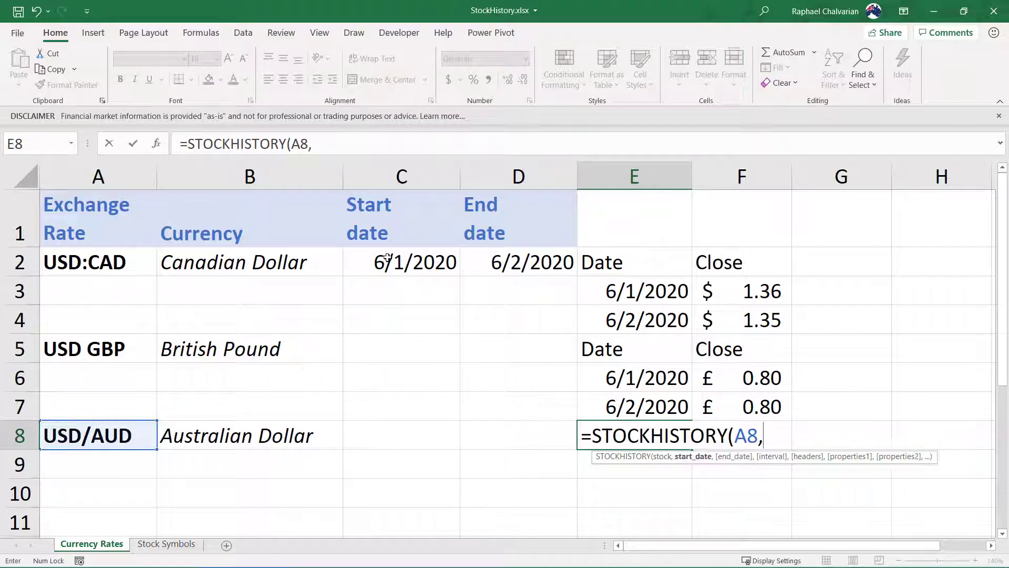
{"action": "left_click", "coordinate": [388, 258]}
{"action": "type", "text": ","}
{"action": "left_click", "coordinate": [481, 263]}
{"action": "key", "text": "ctrl+Return"}
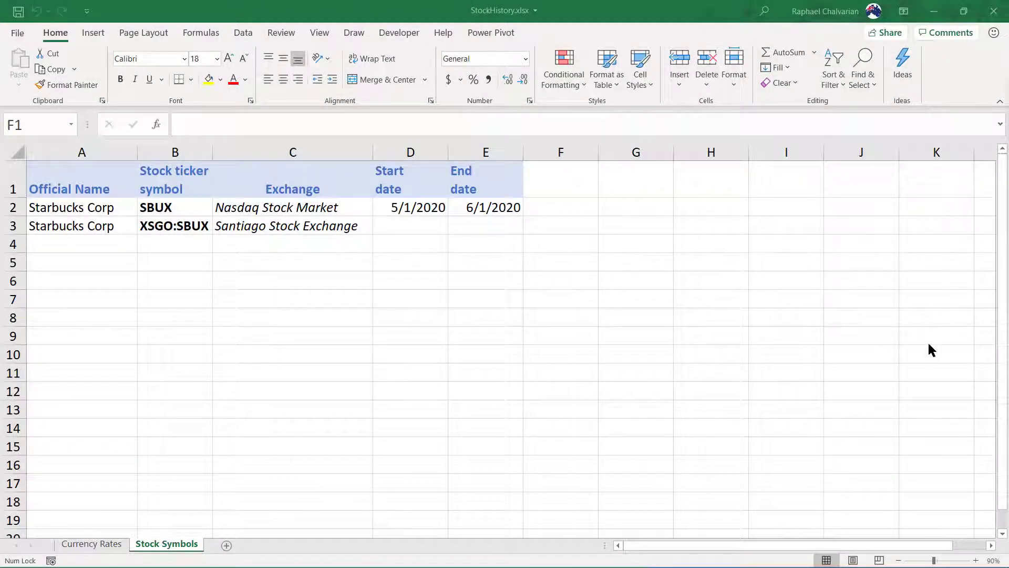
Start a STOCKHISTORY formula in F1 with B2 as the stock, D2 as the start date and E2 as the end date
{"action": "left_click", "coordinate": [554, 185]}
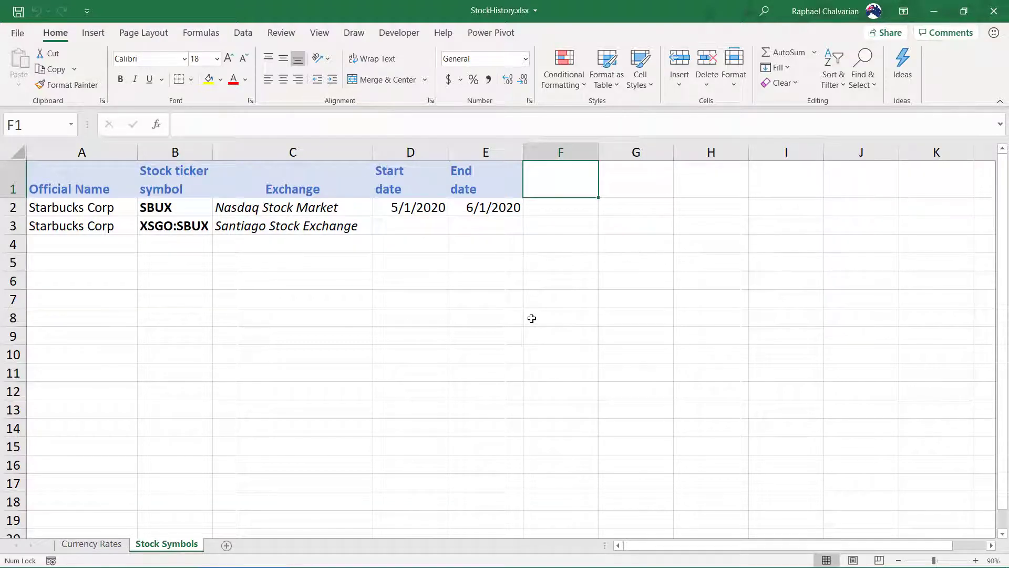
{"action": "type", "text": "=stock"}
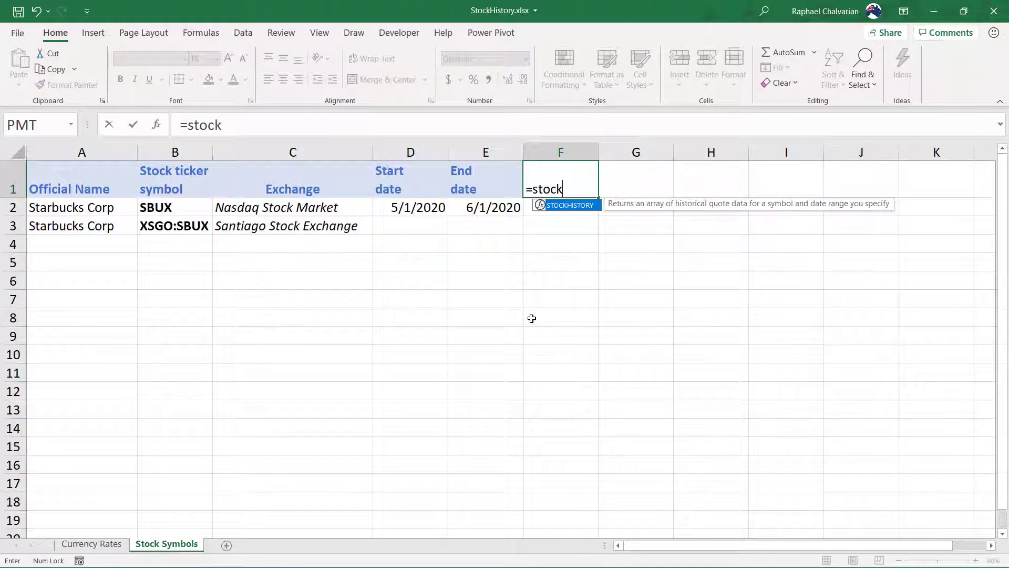
{"action": "key", "text": "Tab"}
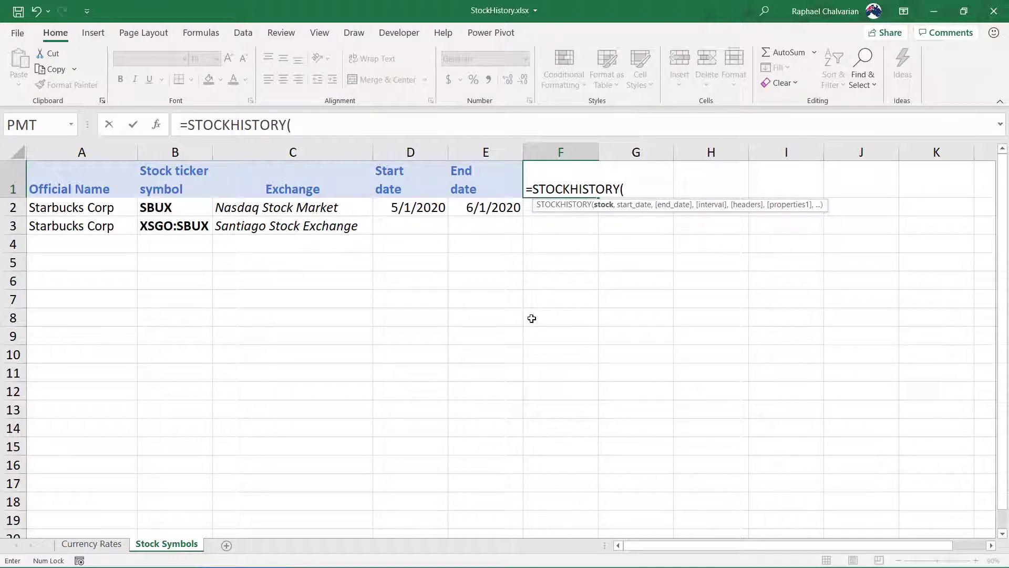
{"action": "left_click", "coordinate": [190, 213]}
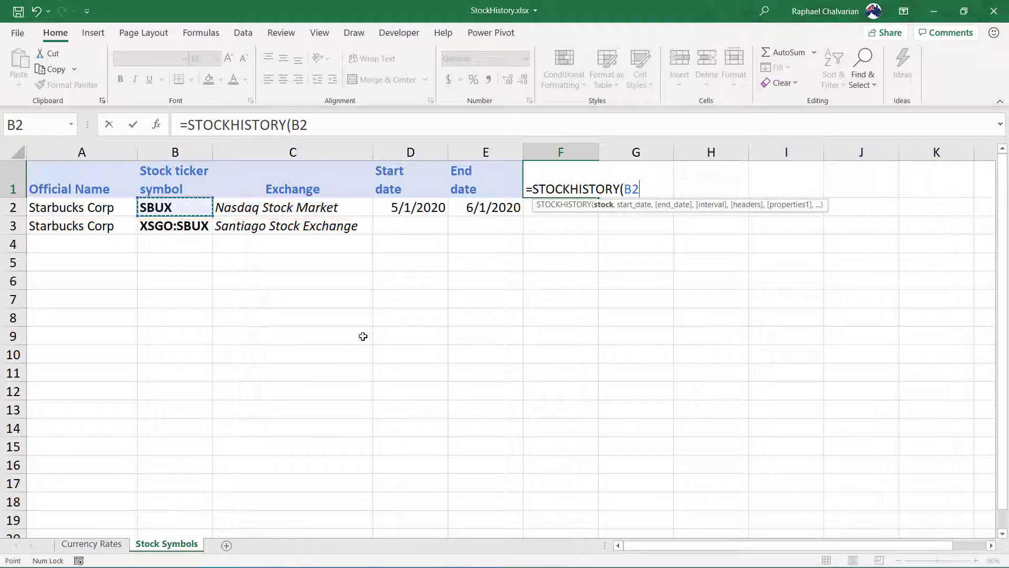
{"action": "type", "text": ","}
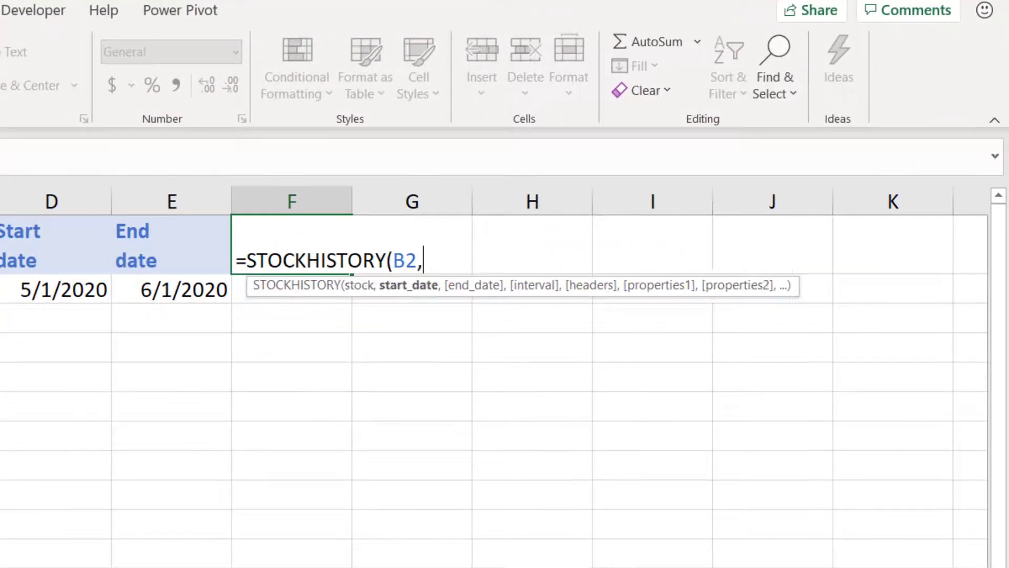
{"action": "left_click", "coordinate": [62, 305]}
{"action": "type", "text": ","}
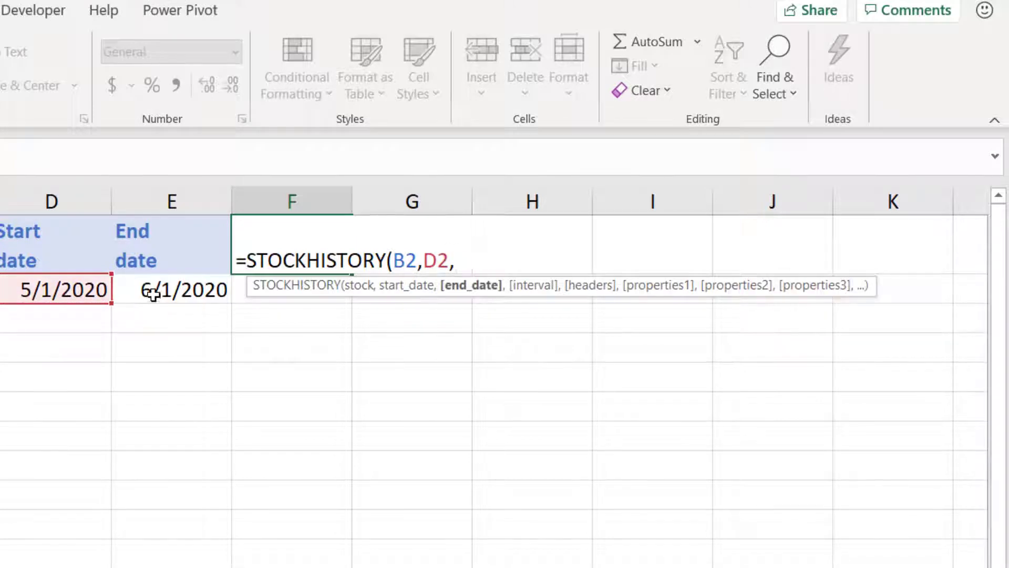
{"action": "left_click", "coordinate": [155, 295]}
{"action": "type", "text": ","}
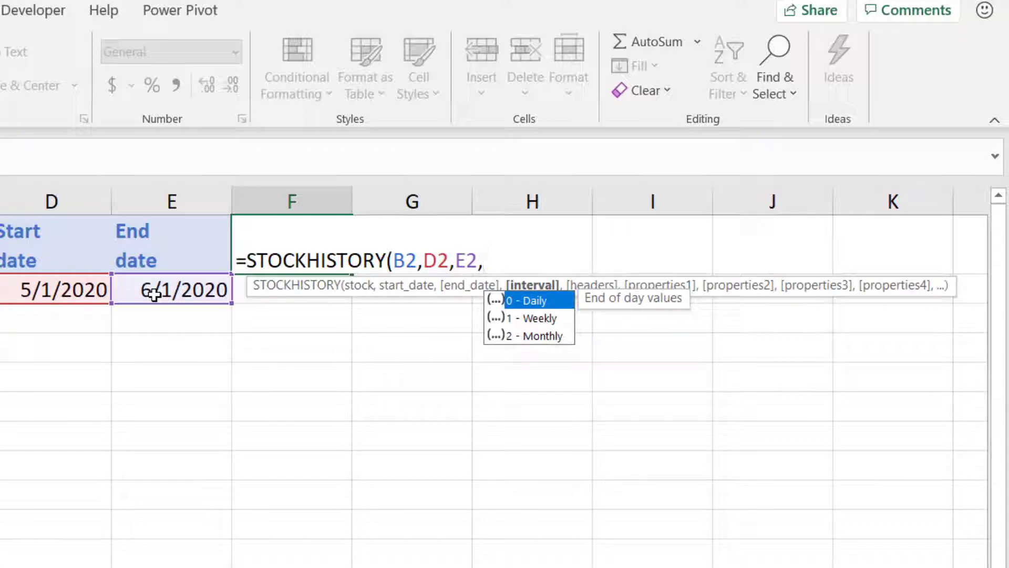
Set the formula's interval argument to 1 (Weekly) and its headers argument to 1 (Show header)
{"action": "key", "text": "Down"}
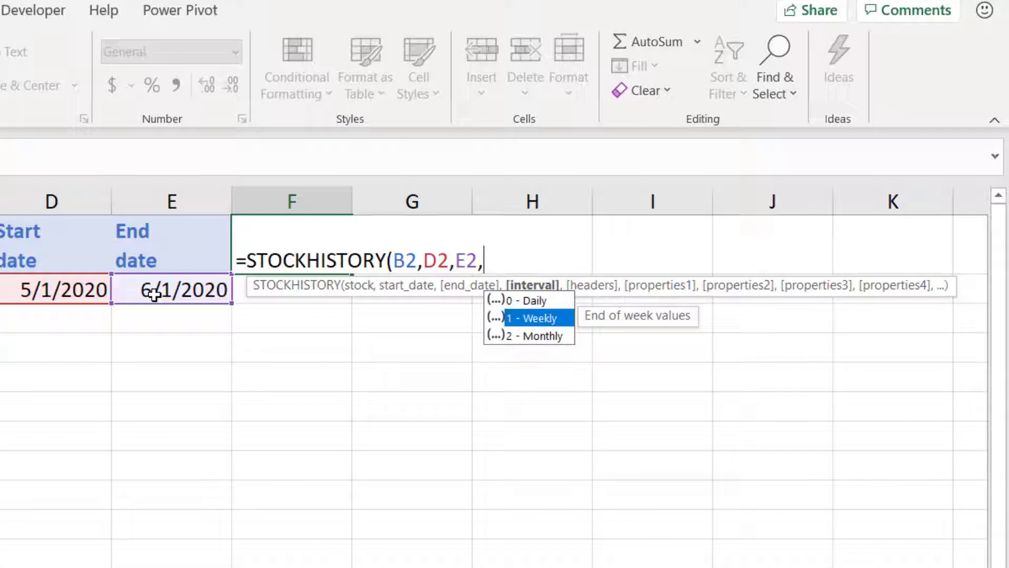
{"action": "key", "text": "Tab"}
{"action": "type", "text": ","}
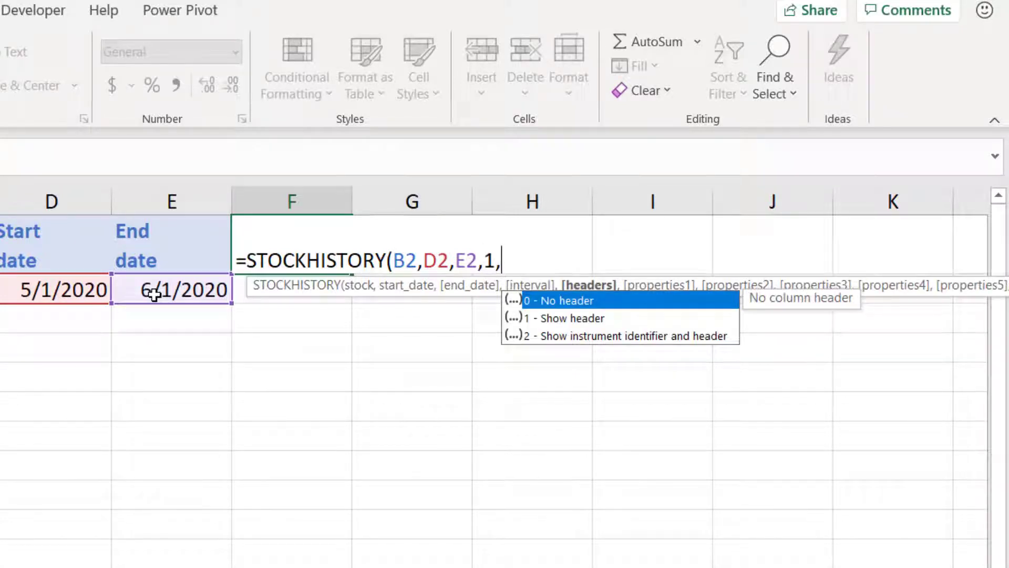
{"action": "key", "text": "Down"}
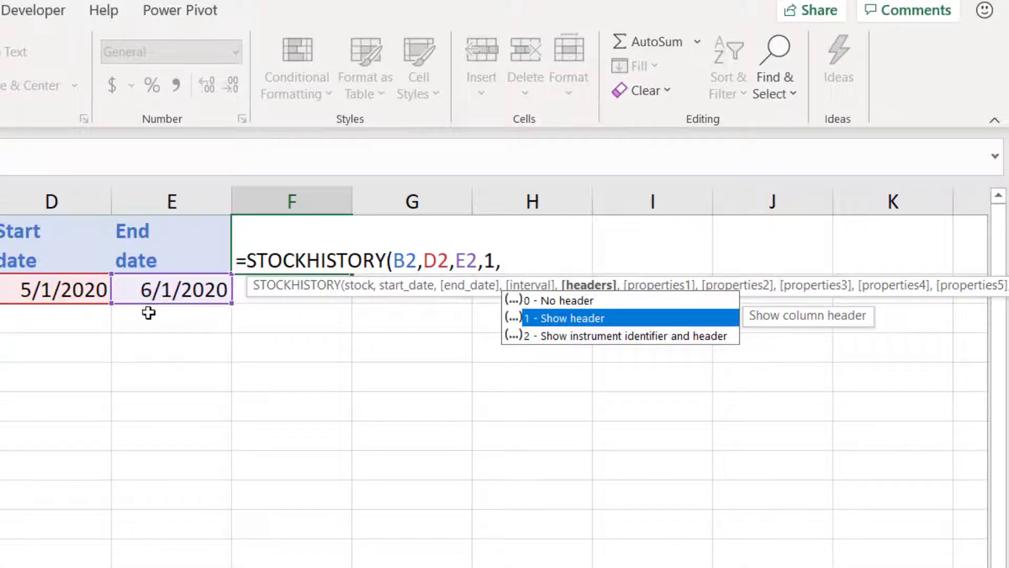
{"action": "type", "text": "1"}
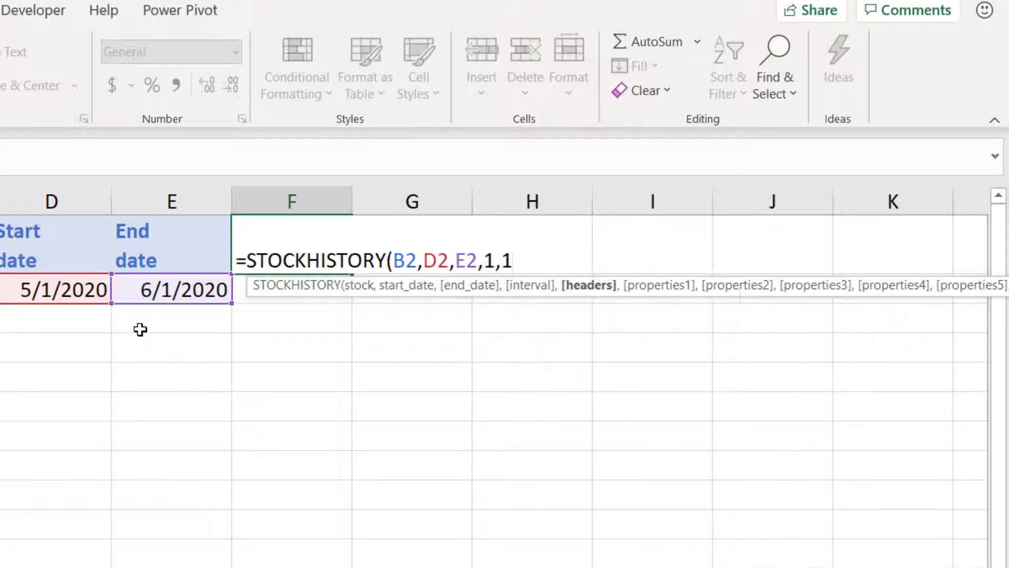
{"action": "type", "text": ","}
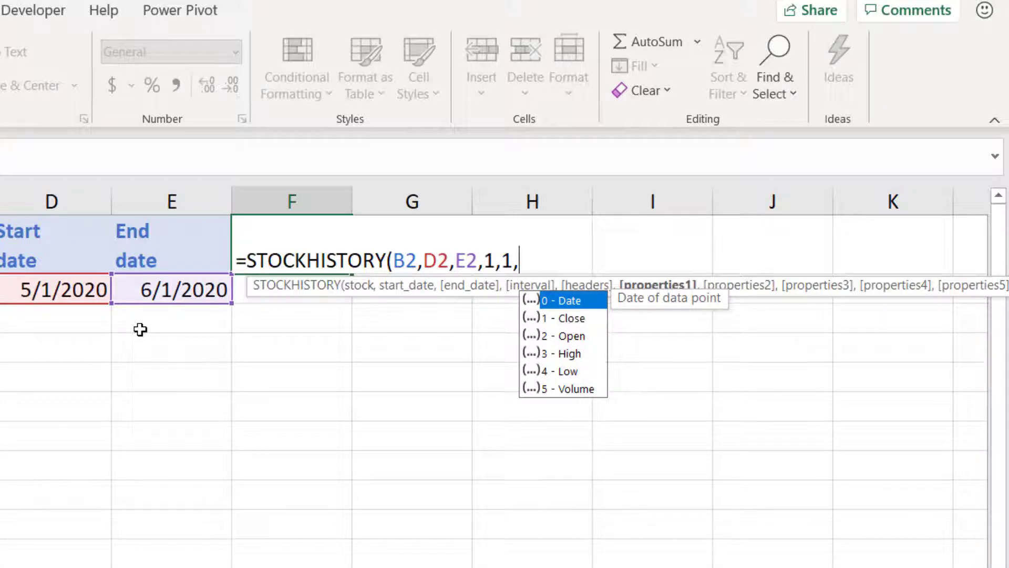
Add the properties 0 (Date), 2 (Open) and 3 (High) to the STOCKHISTORY formula in F1
{"action": "type", "text": "0,"}
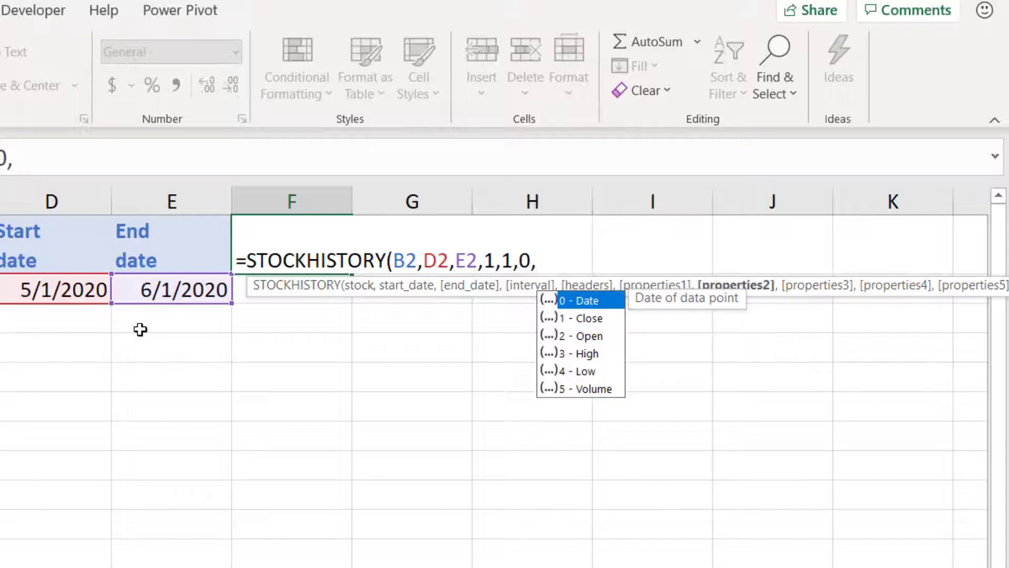
{"action": "key", "text": "Down"}
{"action": "key", "text": "Down"}
{"action": "key", "text": "Tab"}
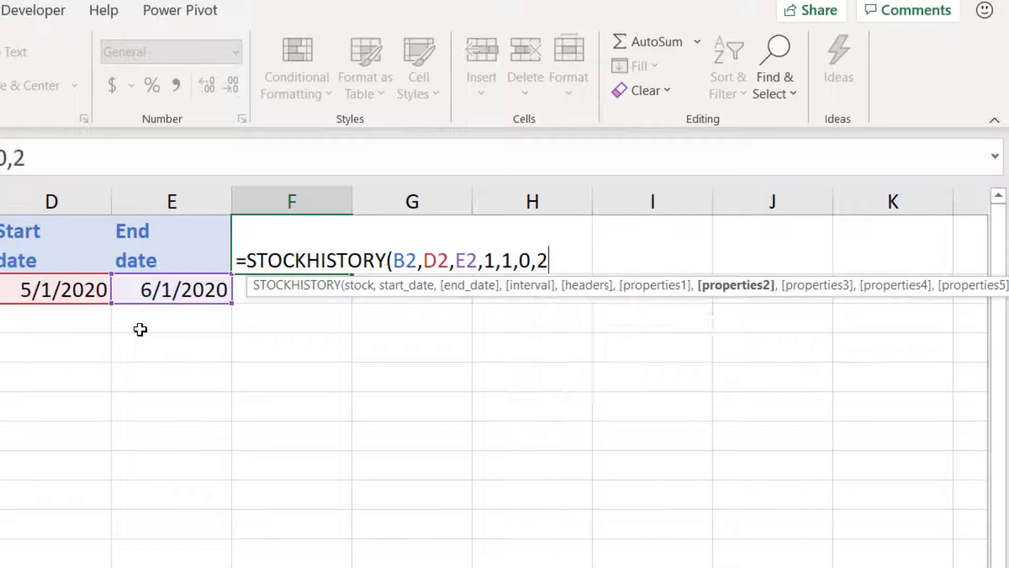
{"action": "type", "text": ","}
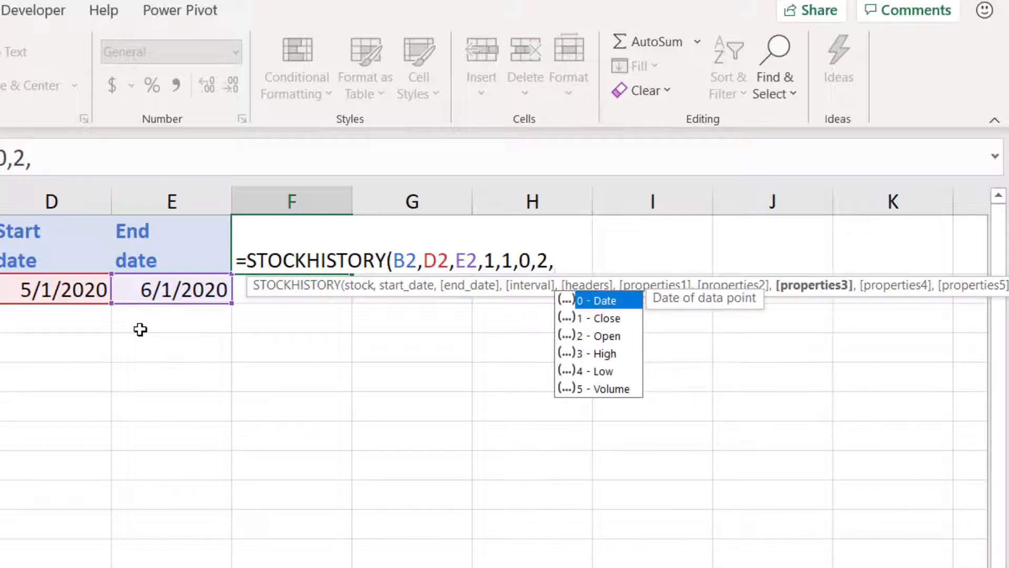
{"action": "key", "text": "Down"}
{"action": "key", "text": "Down"}
{"action": "key", "text": "Down"}
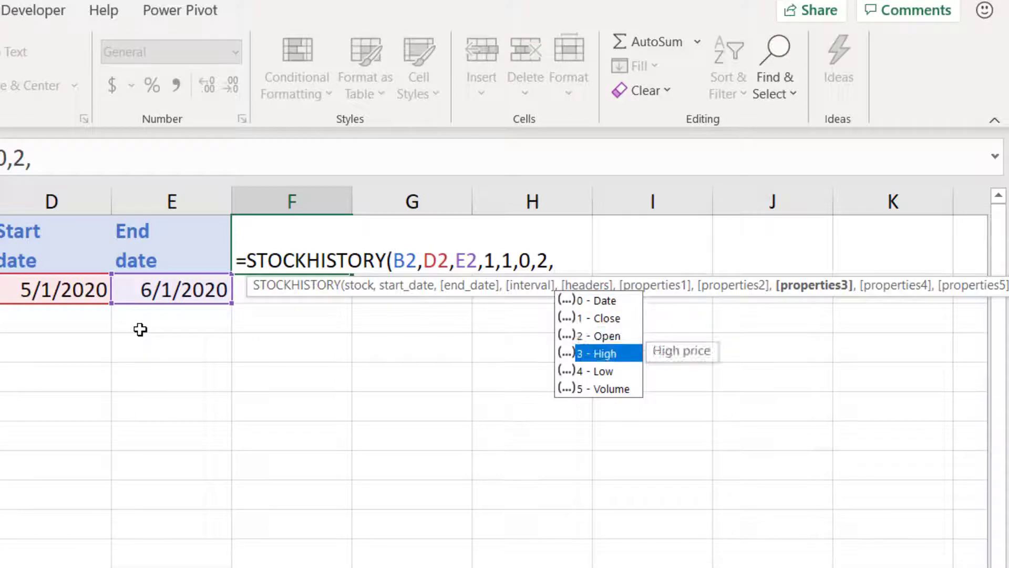
{"action": "key", "text": "Tab"}
{"action": "type", "text": ","}
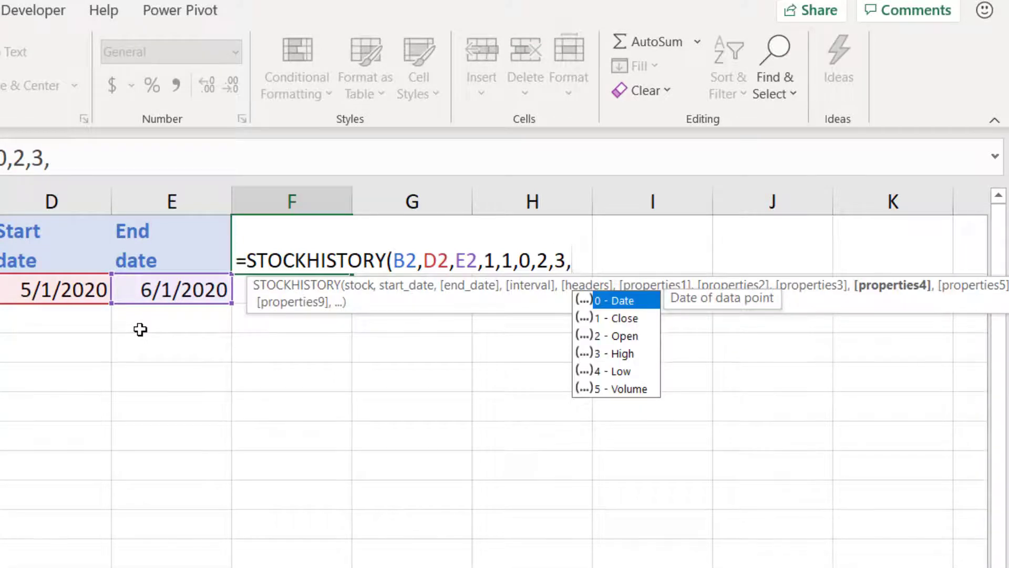
Add the properties 4 (Low) and 5 (Volume), completing the F1 formula as =STOCKHISTORY(B2,D2,E2,1,1,0,2,3,4,5)
{"action": "key", "text": "Down"}
{"action": "key", "text": "Down"}
{"action": "key", "text": "Down"}
{"action": "key", "text": "Down"}
{"action": "key", "text": "Tab"}
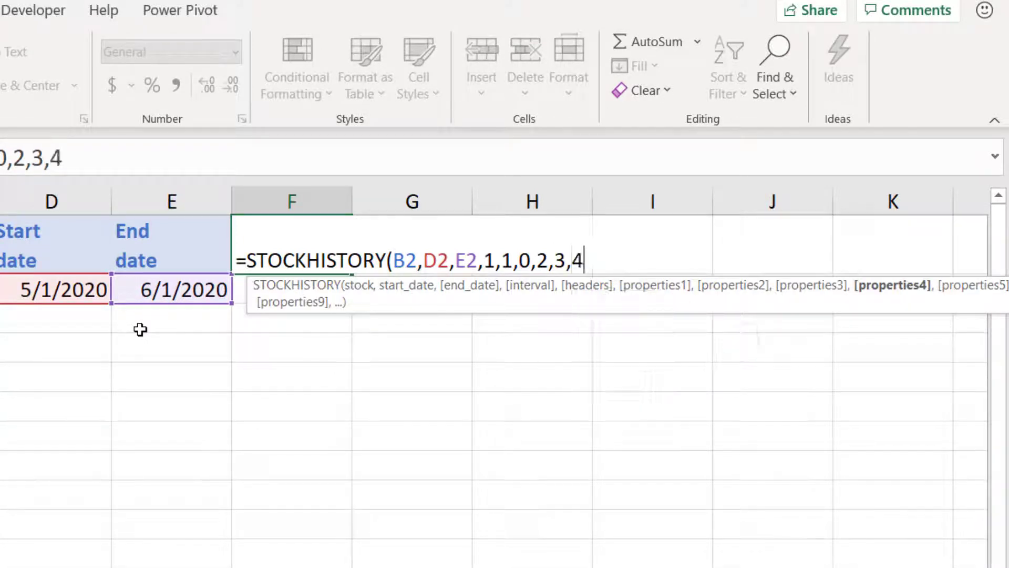
{"action": "type", "text": ","}
{"action": "key", "text": "Down"}
{"action": "key", "text": "Down"}
{"action": "key", "text": "Down"}
{"action": "key", "text": "Down"}
{"action": "key", "text": "Down"}
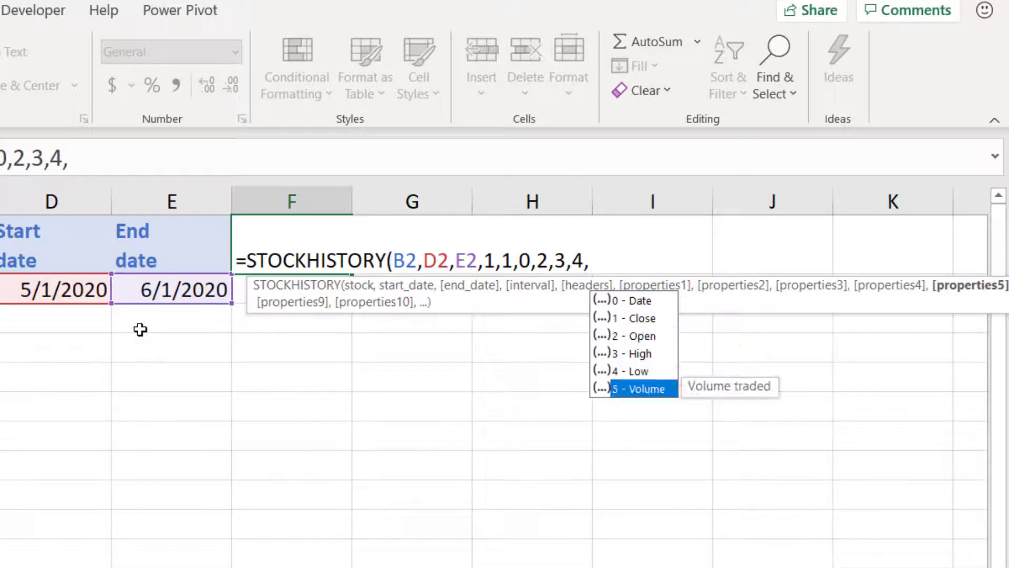
{"action": "key", "text": "Tab"}
{"action": "key", "text": "Tab"}
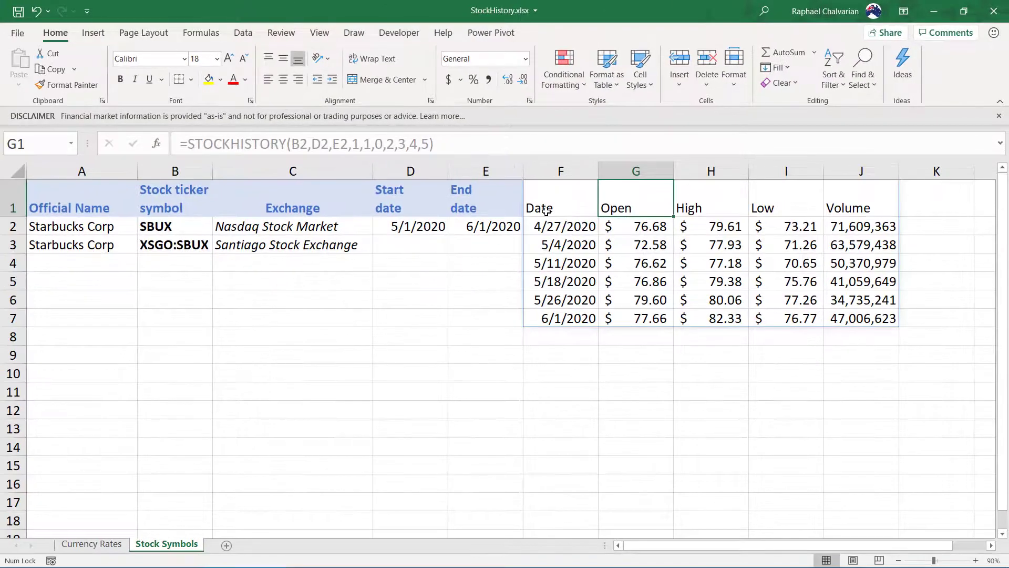
Change the stock argument in the F1 formula to B3 to retrieve the Santiago Stock Exchange prices for Starbucks
{"action": "left_click", "coordinate": [547, 210]}
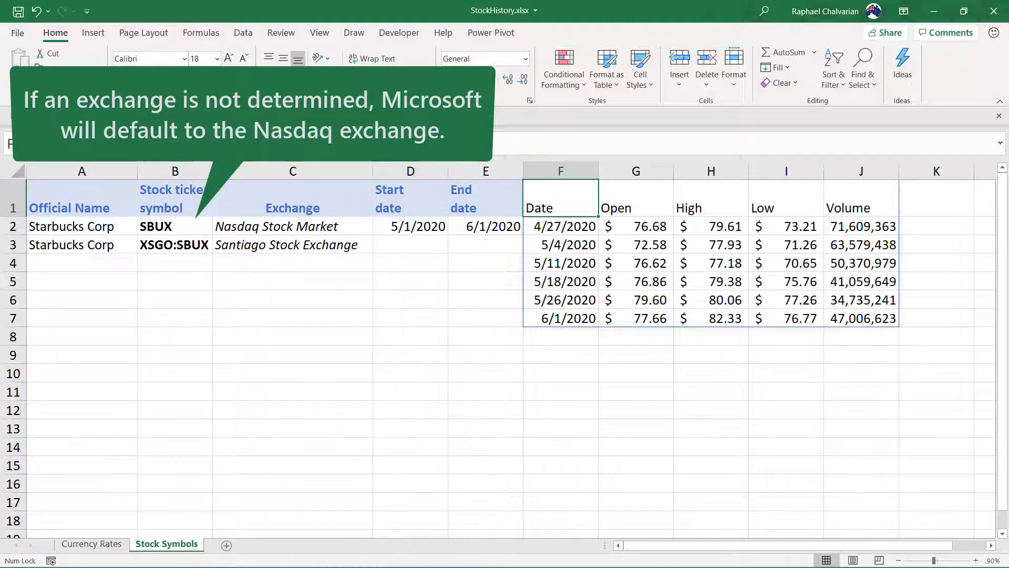
{"action": "key", "text": "F2"}
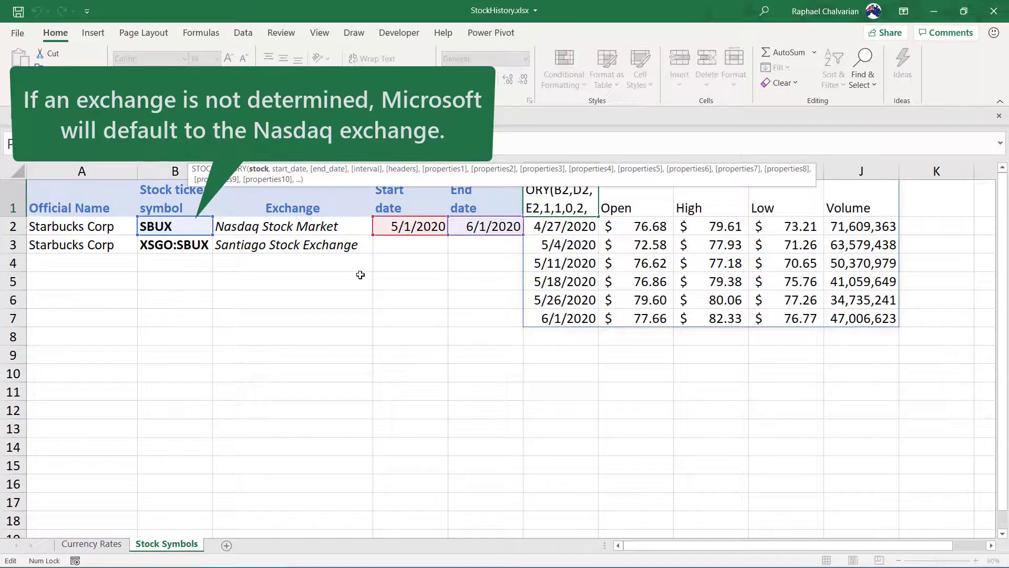
{"action": "key", "text": "BackSpace"}
{"action": "key", "text": "BackSpace"}
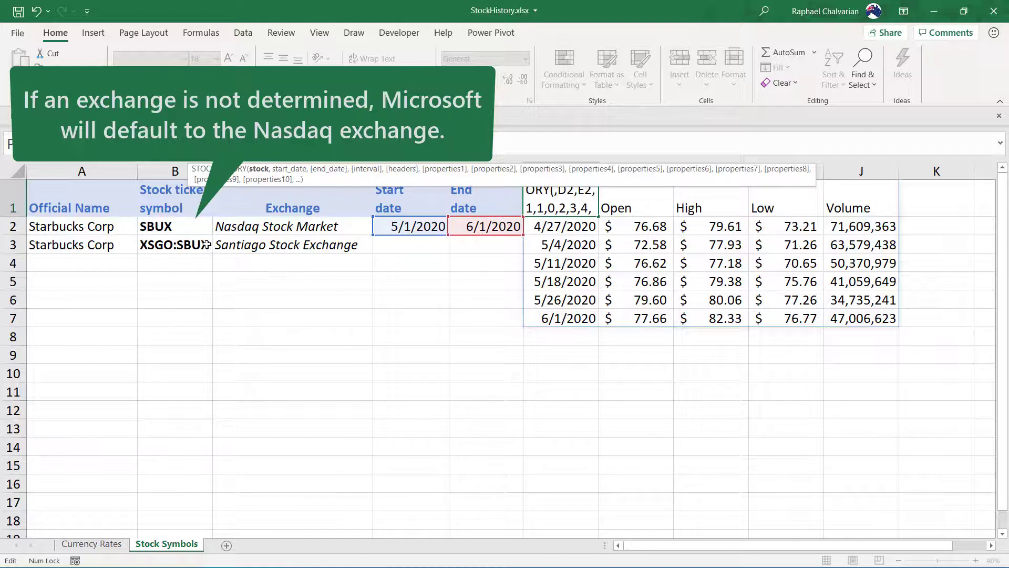
{"action": "left_click", "coordinate": [206, 245]}
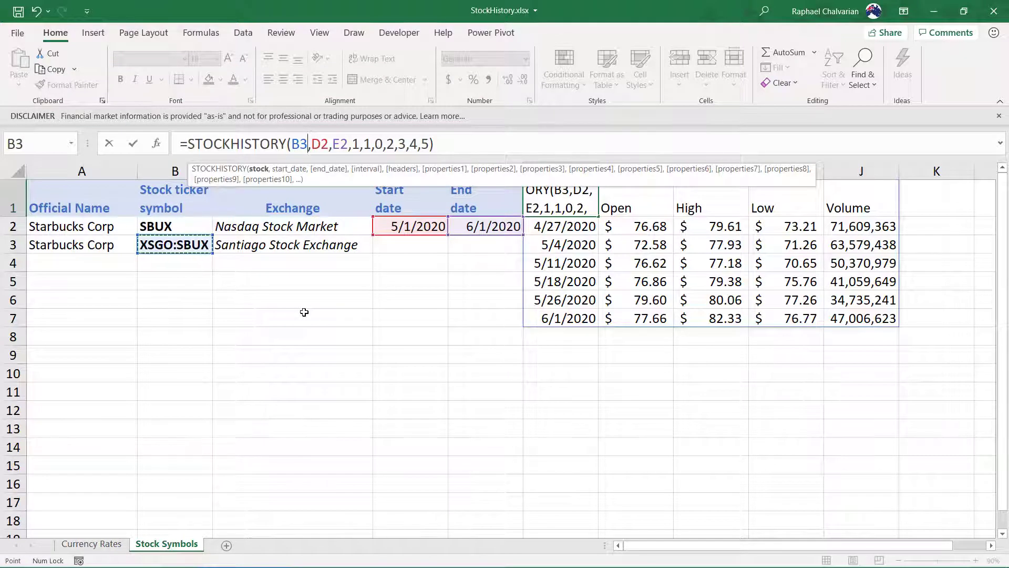
{"action": "key", "text": "Tab"}
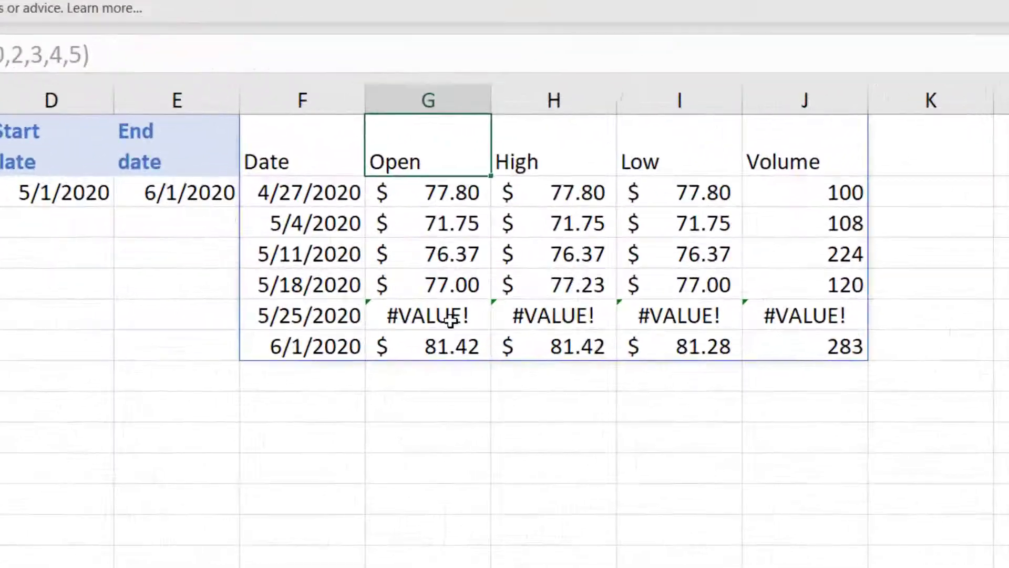
Check the error details for the #VALUE! result in cell G6, then dismiss them
{"action": "left_click", "coordinate": [646, 301]}
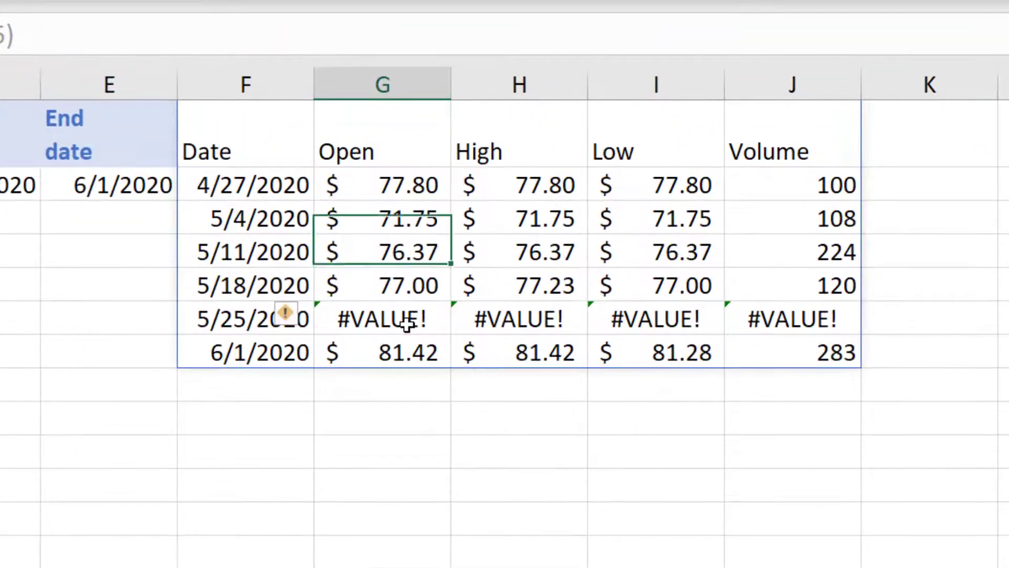
{"action": "left_click", "coordinate": [286, 316]}
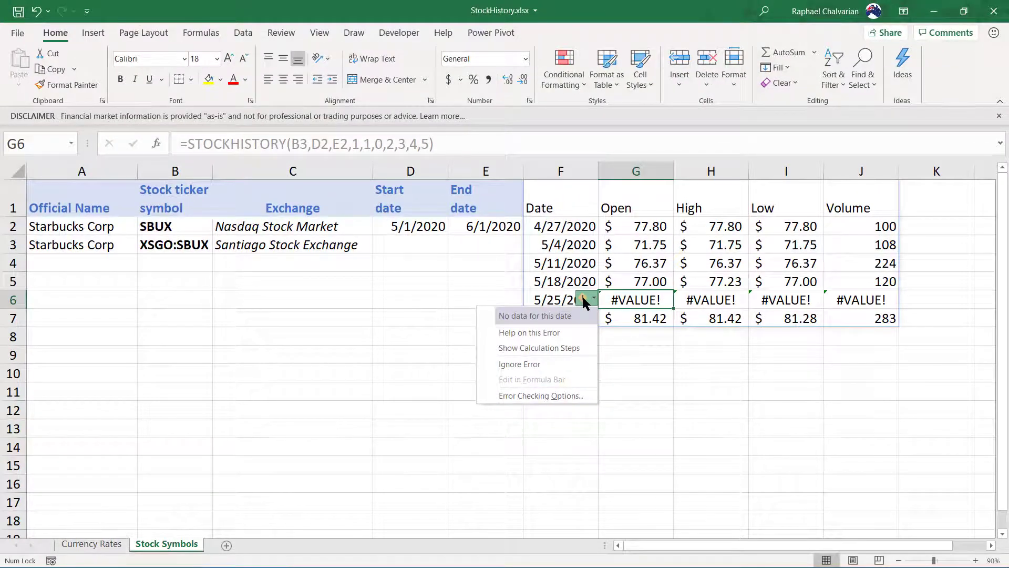
{"action": "left_click", "coordinate": [643, 360]}
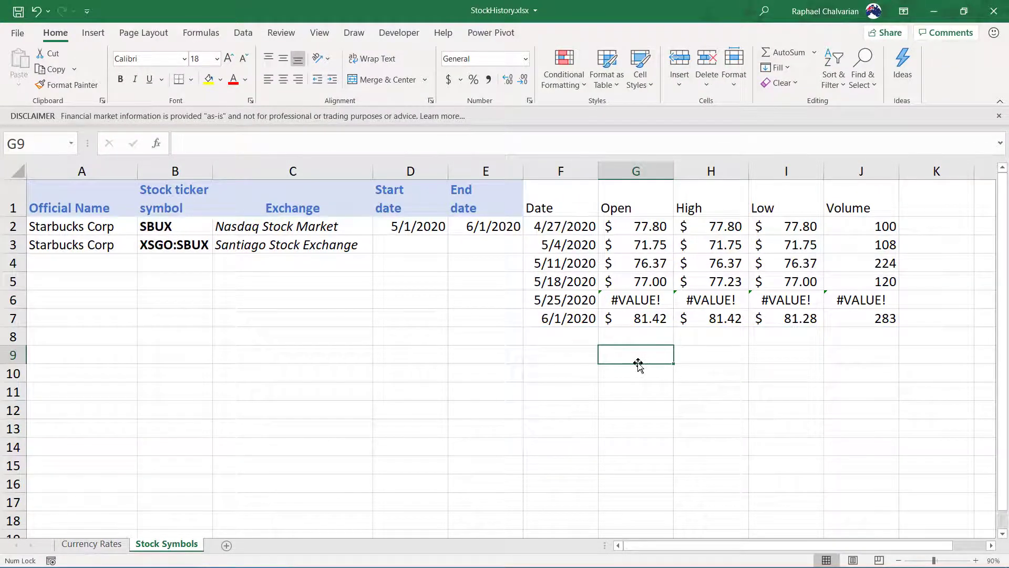